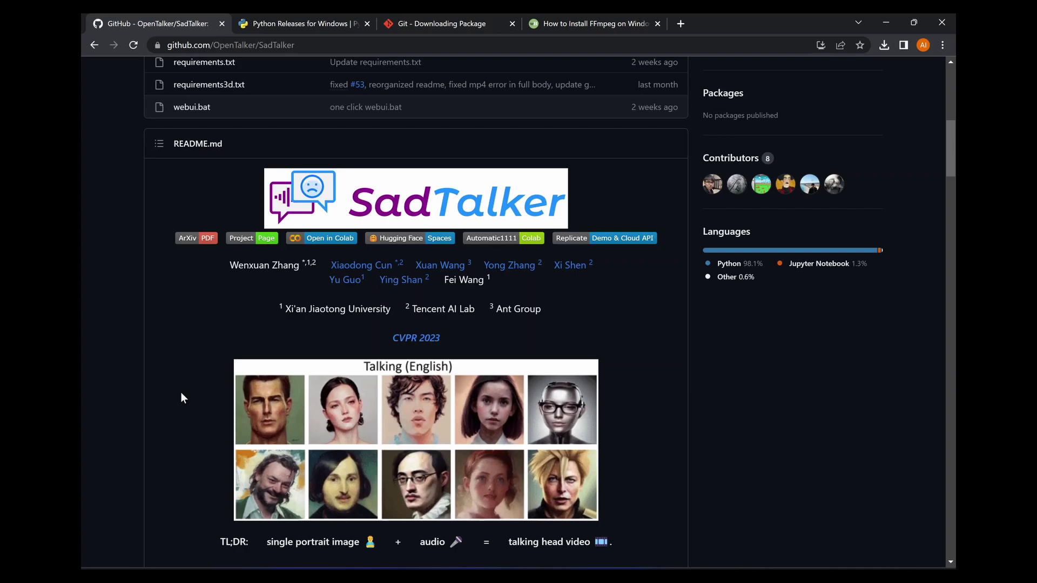
Step: Look through the SadTalker README on GitHub, covering the talking-portrait examples and the Highlight section
{"action": "scroll", "coordinate": [186, 386], "scroll_direction": "down", "scroll_amount": 1}
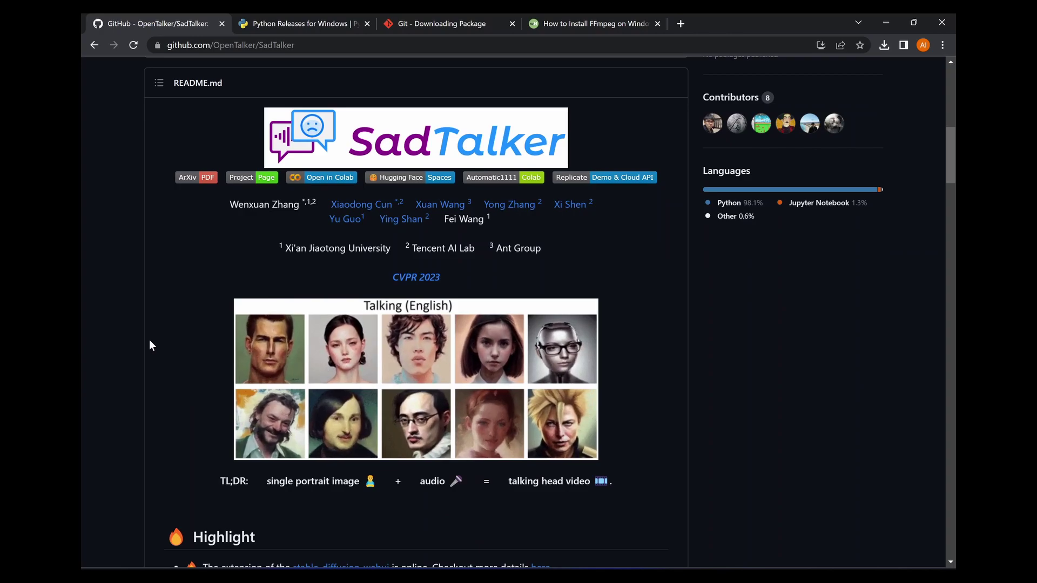
{"action": "scroll", "coordinate": [155, 346], "scroll_direction": "down", "scroll_amount": 1}
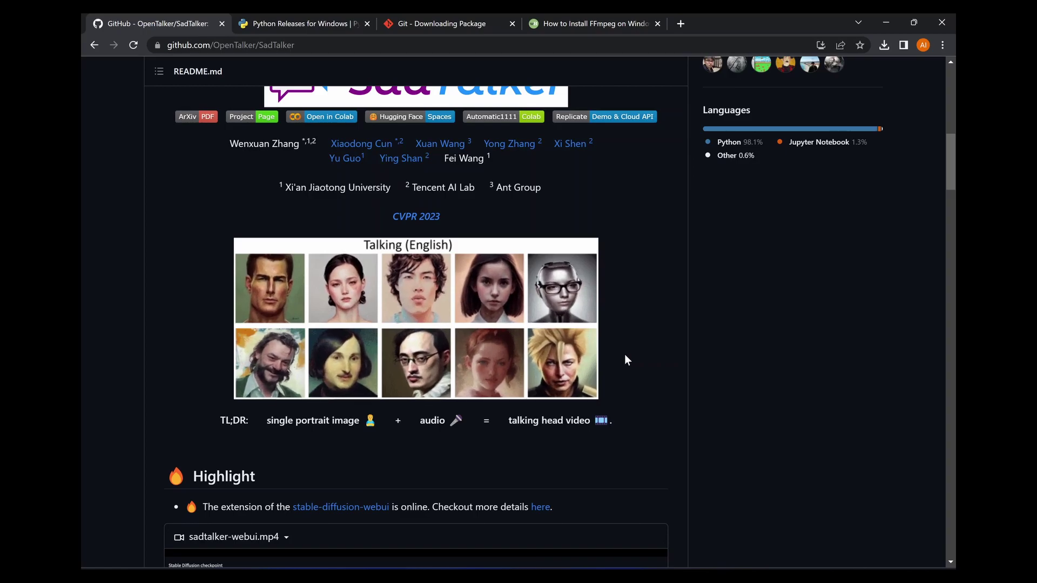
{"action": "scroll", "coordinate": [624, 354], "scroll_direction": "down", "scroll_amount": 2}
{"action": "scroll", "coordinate": [624, 354], "scroll_direction": "up", "scroll_amount": 2}
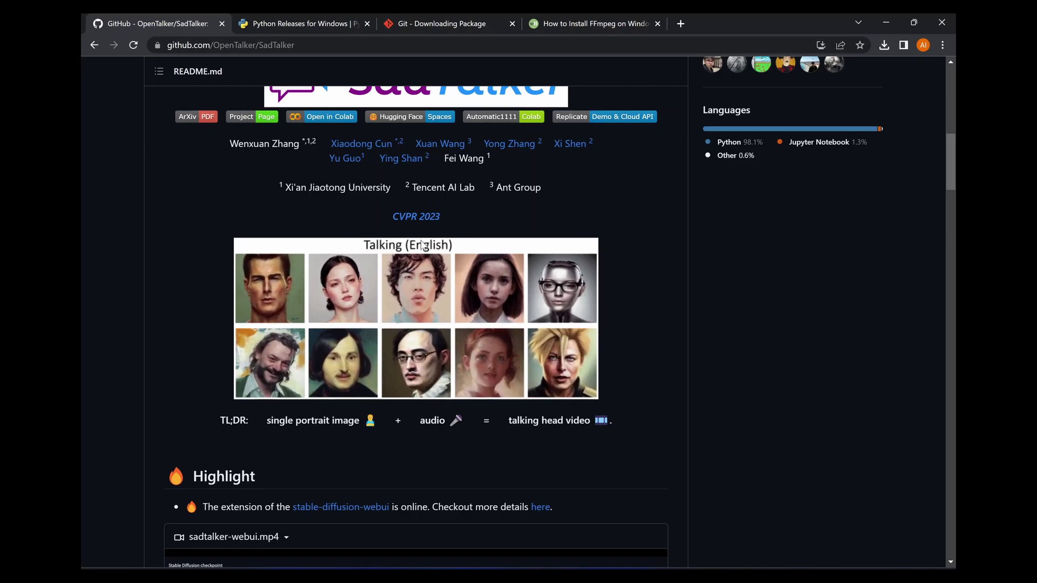
{"action": "scroll", "coordinate": [168, 253], "scroll_direction": "down", "scroll_amount": 3}
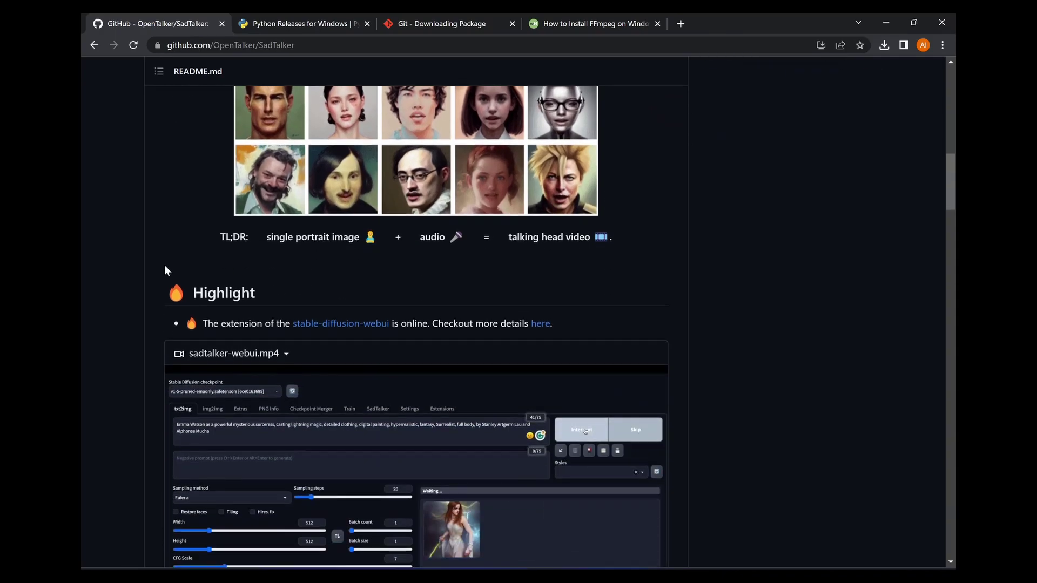
{"action": "scroll", "coordinate": [164, 264], "scroll_direction": "down", "scroll_amount": 10}
{"action": "scroll", "coordinate": [150, 357], "scroll_direction": "up", "scroll_amount": 15}
Step: View the Git for Windows download page and locate the 64-bit Windows installer for Python 3.10.6 among the Python releases
{"action": "left_click", "coordinate": [465, 16]}
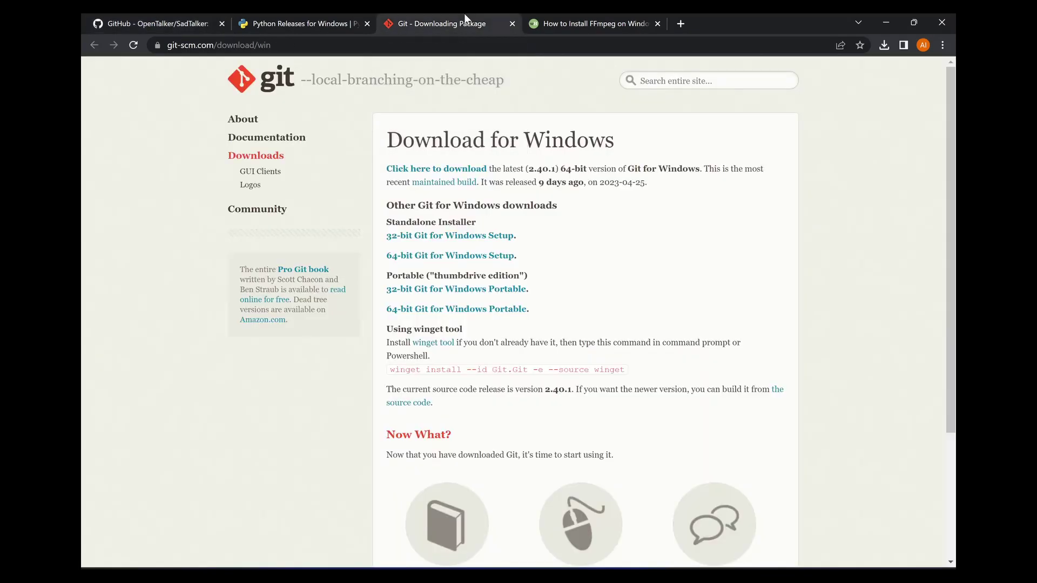
{"action": "left_click", "coordinate": [344, 13]}
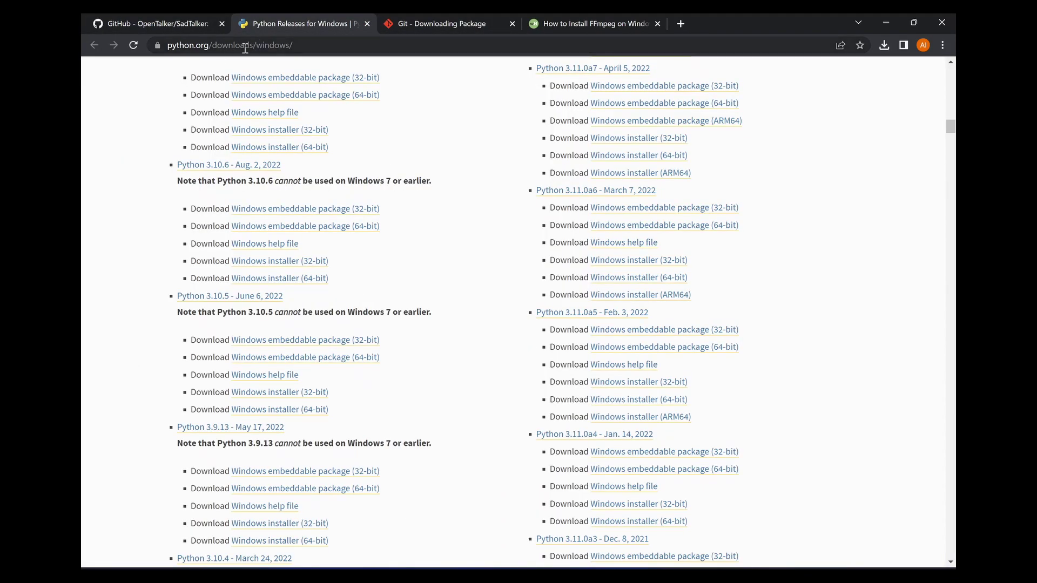
{"action": "scroll", "coordinate": [428, 236], "scroll_direction": "up", "scroll_amount": 15}
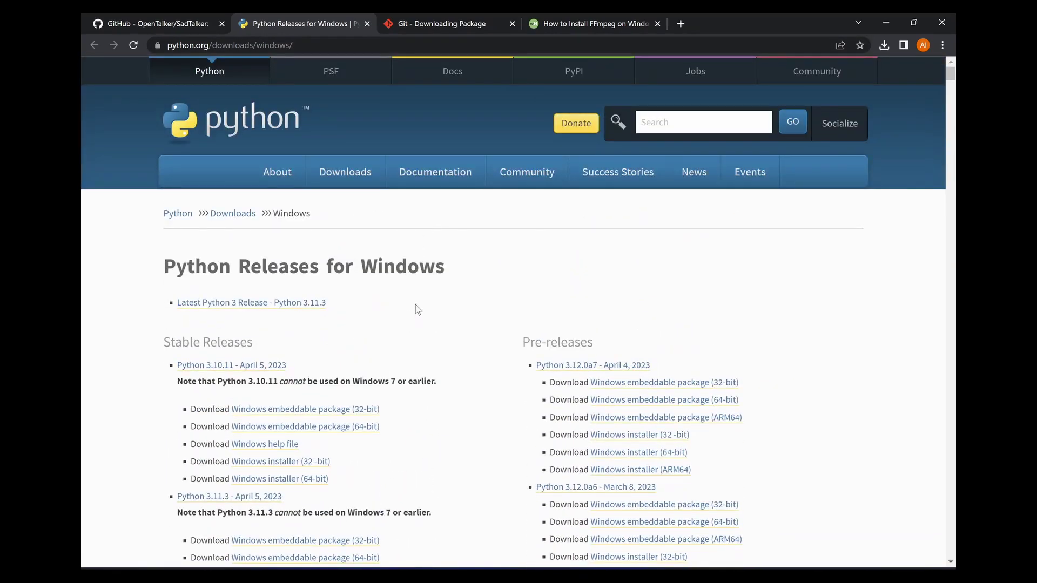
{"action": "scroll", "coordinate": [418, 309], "scroll_direction": "down", "scroll_amount": 20}
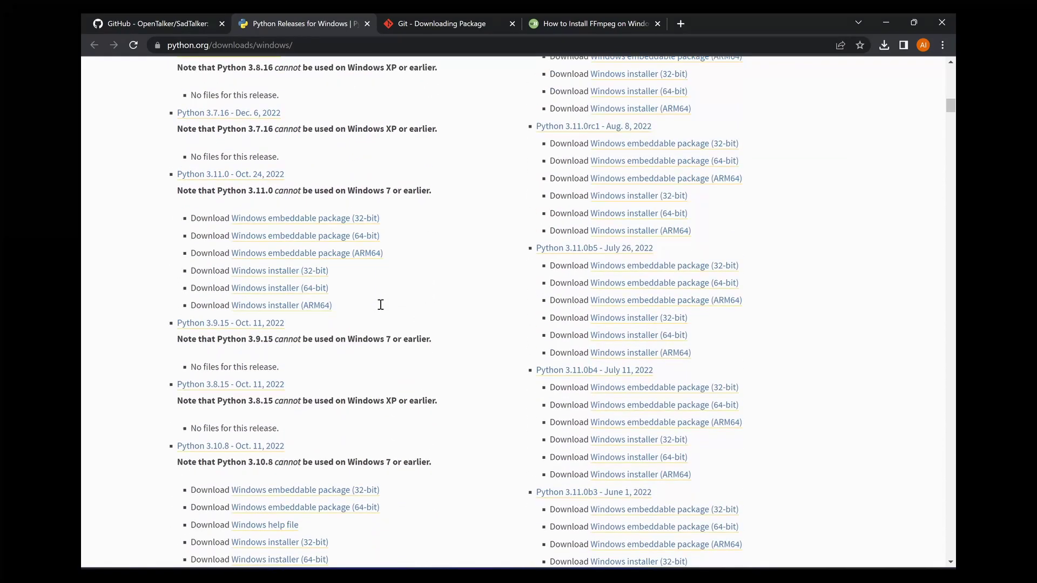
{"action": "scroll", "coordinate": [381, 304], "scroll_direction": "down", "scroll_amount": 3}
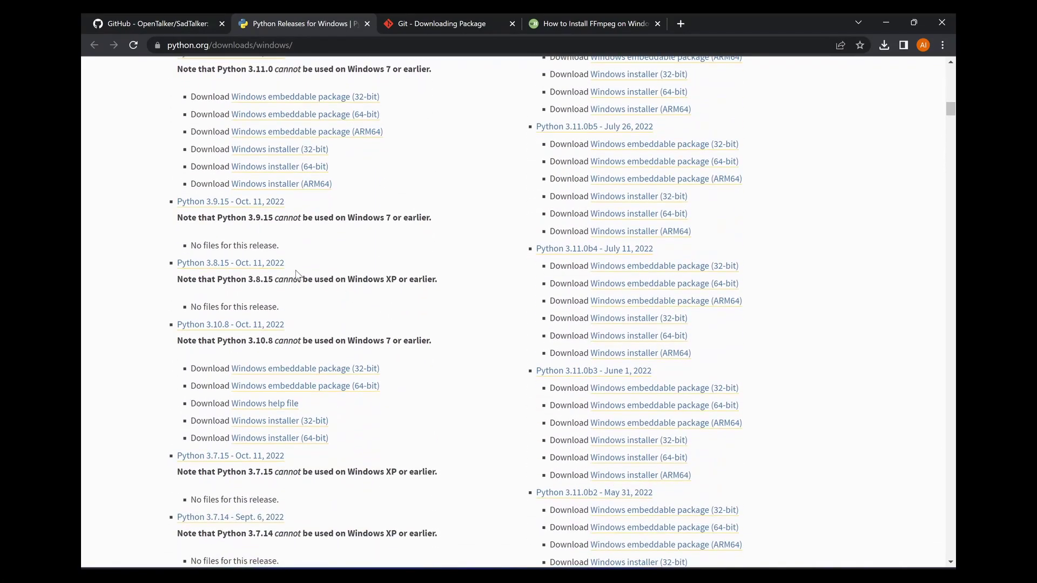
{"action": "scroll", "coordinate": [296, 275], "scroll_direction": "down", "scroll_amount": 5}
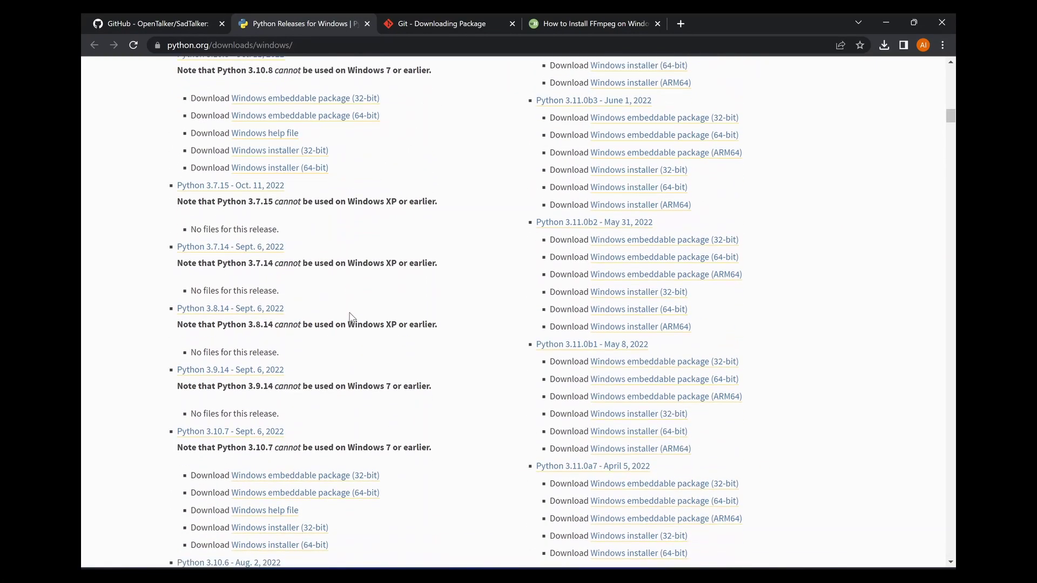
{"action": "scroll", "coordinate": [343, 318], "scroll_direction": "down", "scroll_amount": 2}
{"action": "scroll", "coordinate": [337, 322], "scroll_direction": "down", "scroll_amount": 3}
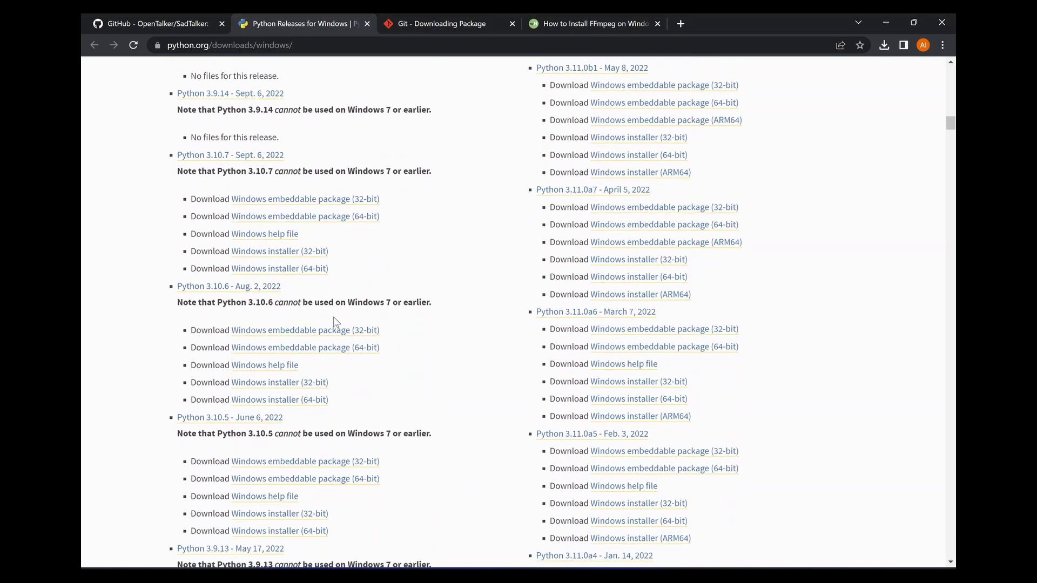
{"action": "left_click_drag", "start_coordinate": [341, 406], "coordinate": [199, 404]}
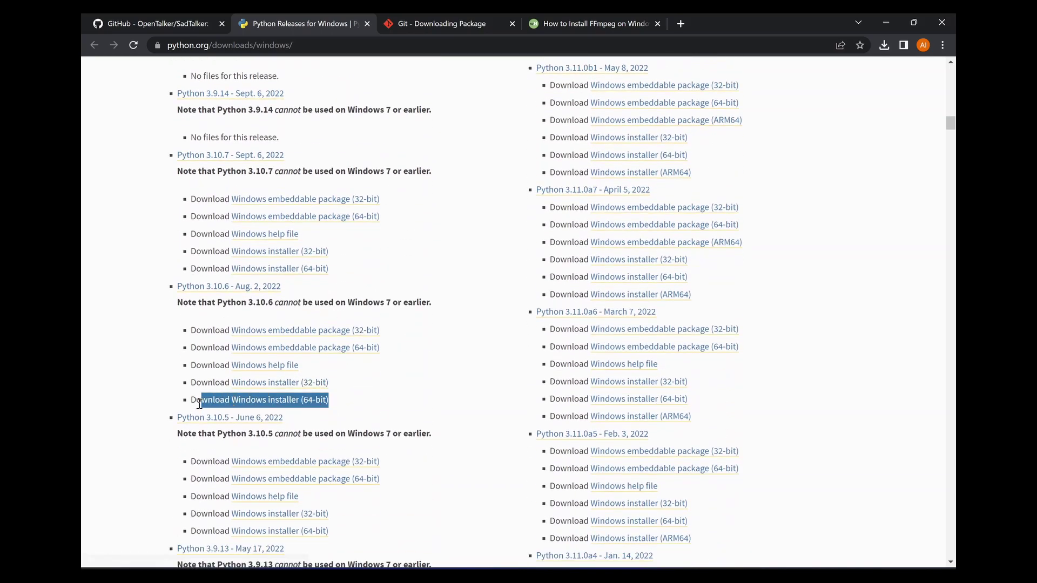
{"action": "left_click", "coordinate": [131, 395]}
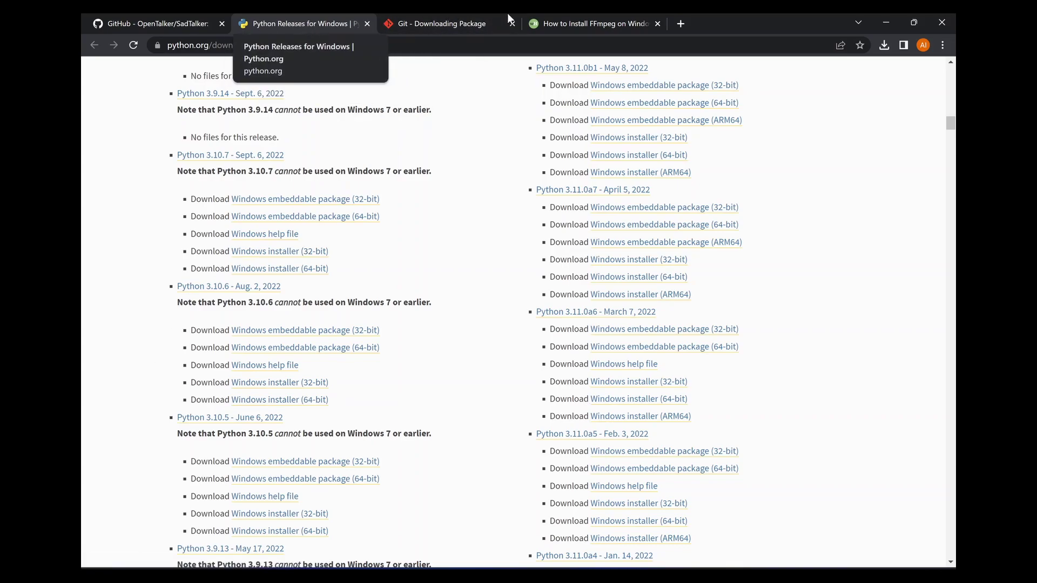
Step: Read the wikiHow guide on installing FFmpeg on Windows, from downloading and extracting the build to setting the Path variable
{"action": "left_click", "coordinate": [582, 22]}
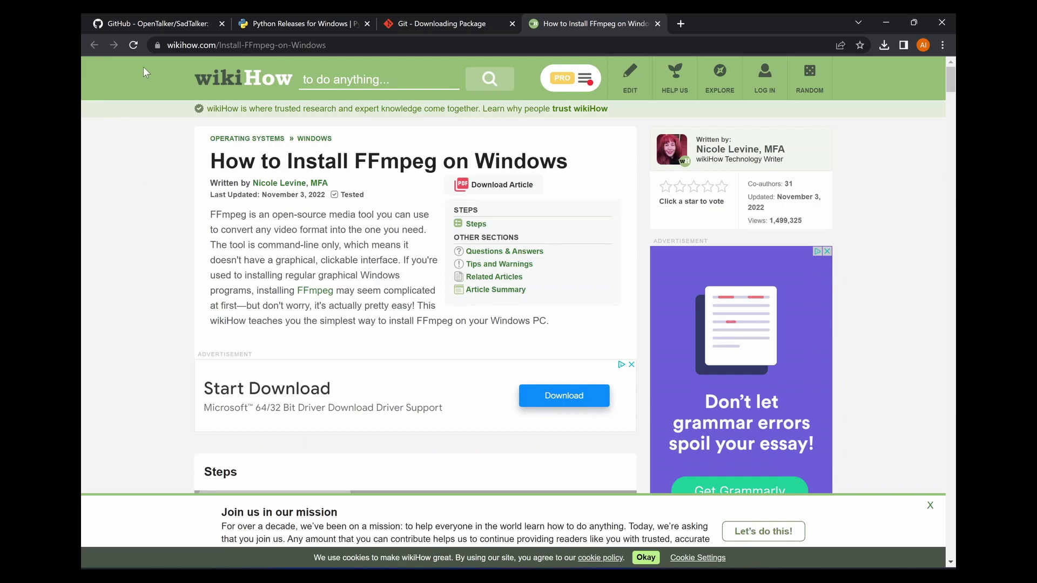
{"action": "scroll", "coordinate": [194, 246], "scroll_direction": "down", "scroll_amount": 7}
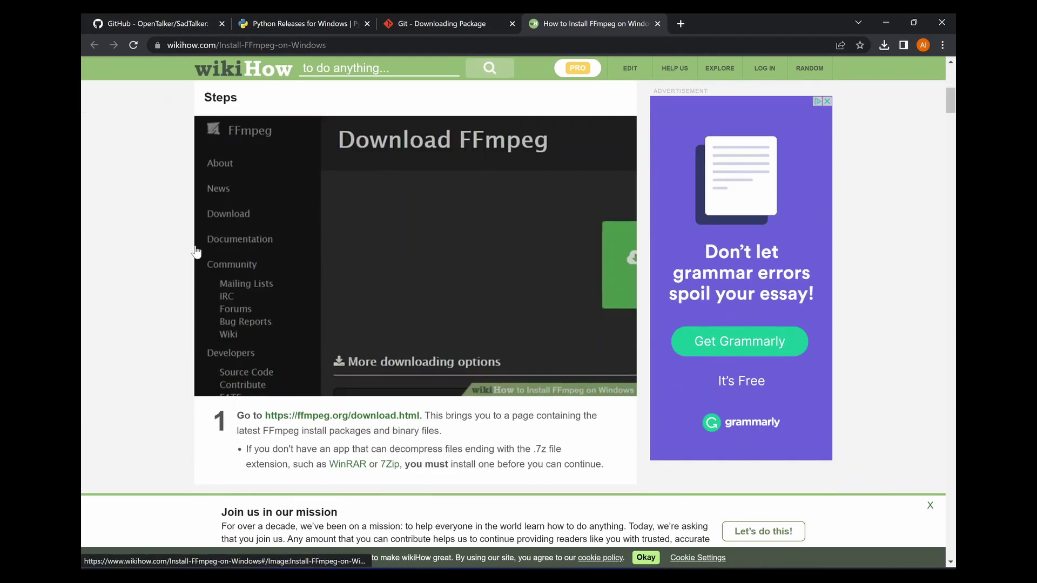
{"action": "scroll", "coordinate": [148, 294], "scroll_direction": "down", "scroll_amount": 14}
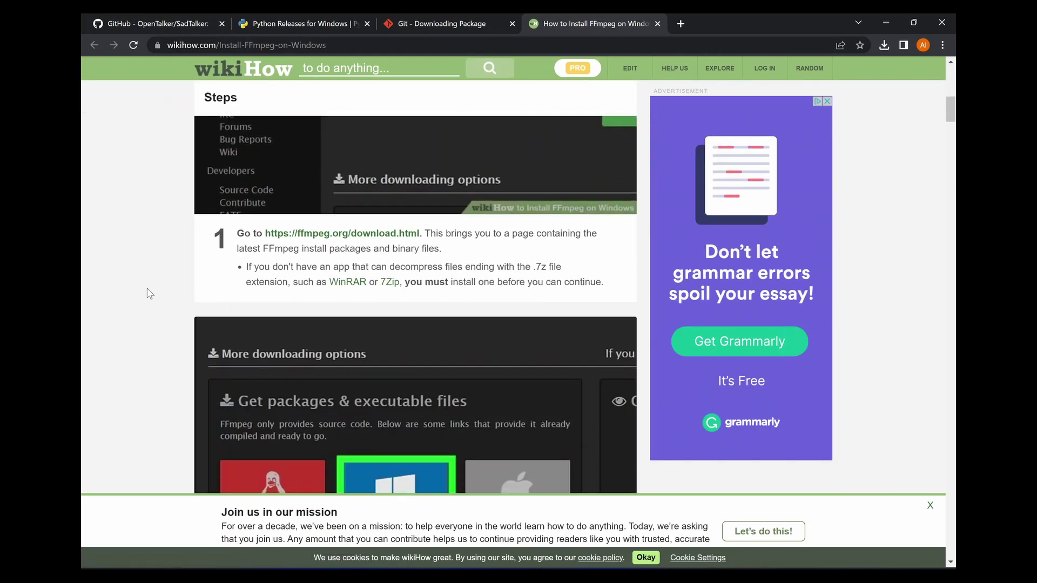
{"action": "scroll", "coordinate": [289, 294], "scroll_direction": "up", "scroll_amount": 16}
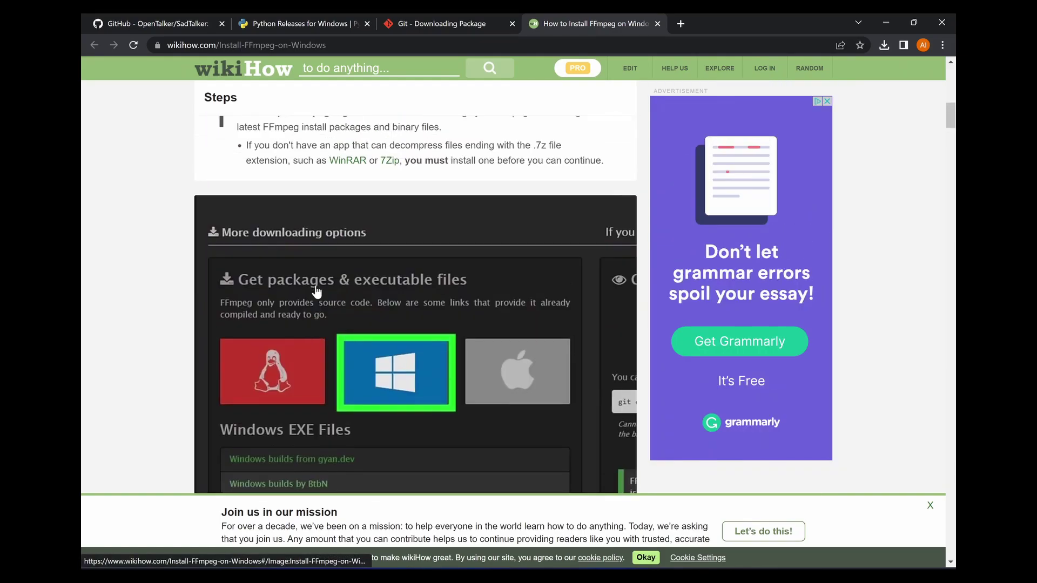
{"action": "scroll", "coordinate": [386, 317], "scroll_direction": "down", "scroll_amount": 20}
{"action": "scroll", "coordinate": [346, 306], "scroll_direction": "down", "scroll_amount": 20}
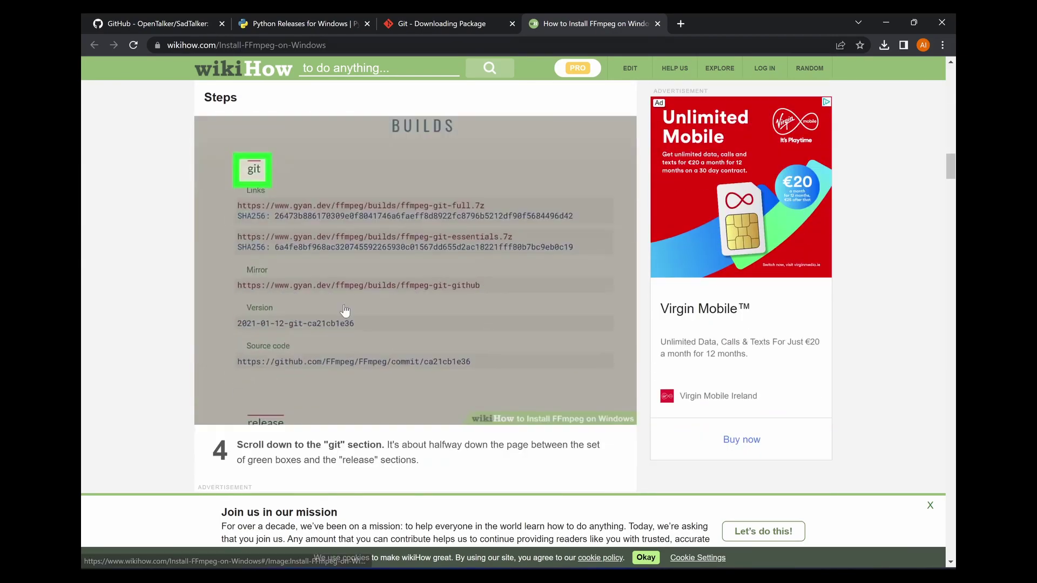
{"action": "scroll", "coordinate": [346, 311], "scroll_direction": "down", "scroll_amount": 19}
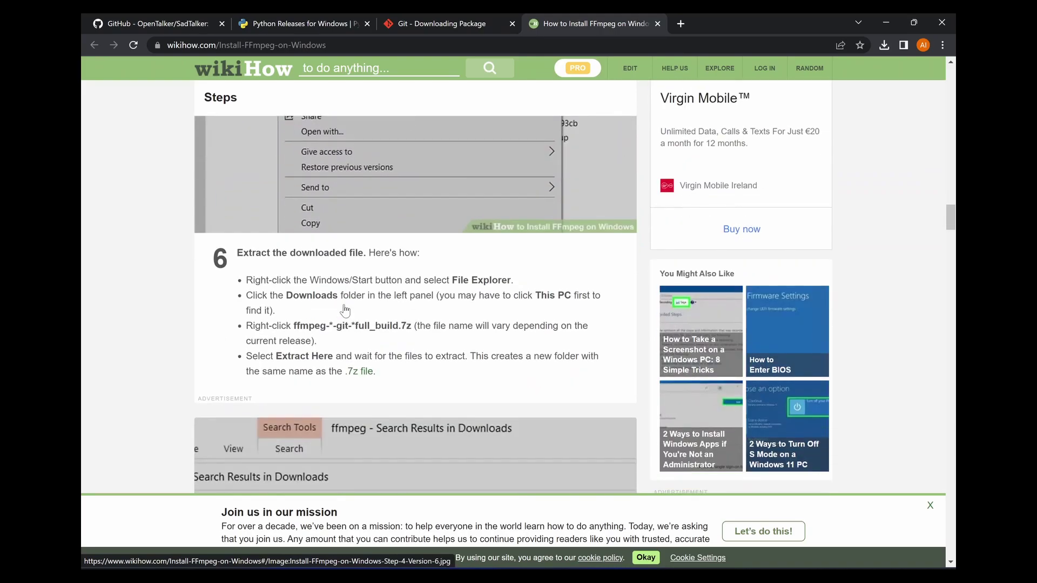
{"action": "scroll", "coordinate": [345, 311], "scroll_direction": "down", "scroll_amount": 14}
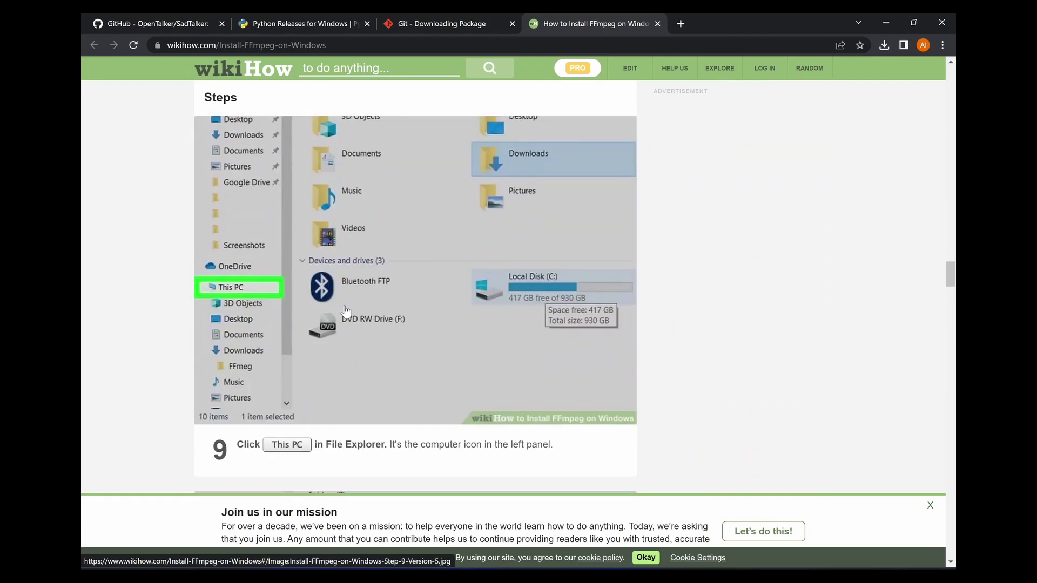
{"action": "scroll", "coordinate": [479, 344], "scroll_direction": "down", "scroll_amount": 7}
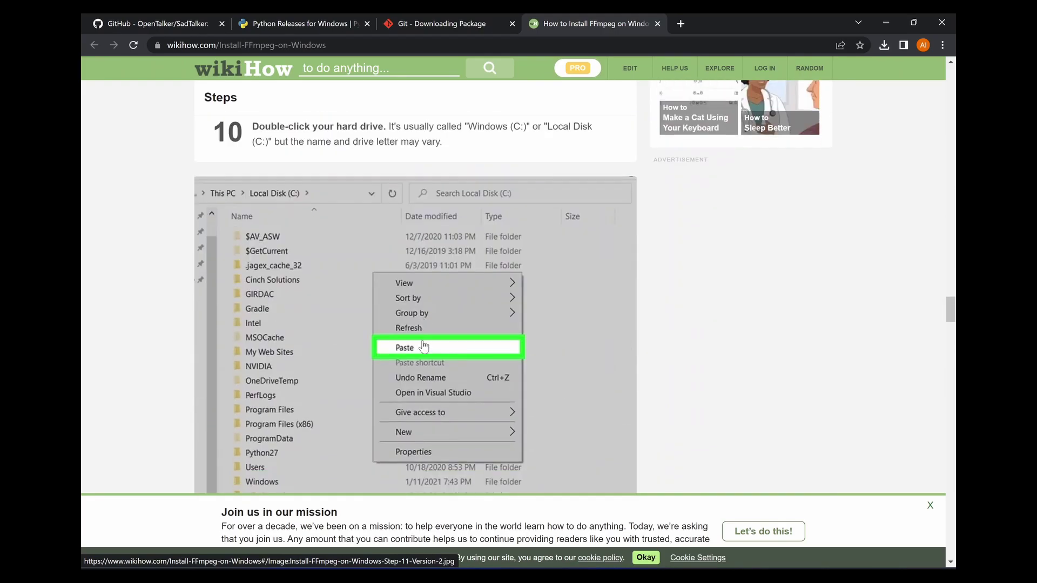
{"action": "scroll", "coordinate": [462, 335], "scroll_direction": "down", "scroll_amount": 11}
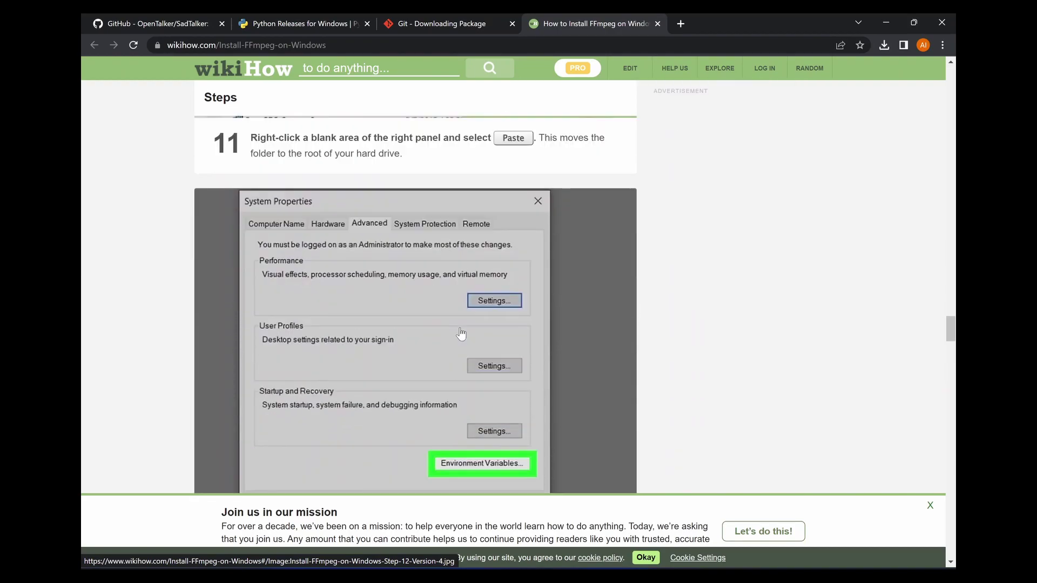
{"action": "scroll", "coordinate": [461, 334], "scroll_direction": "up", "scroll_amount": 10}
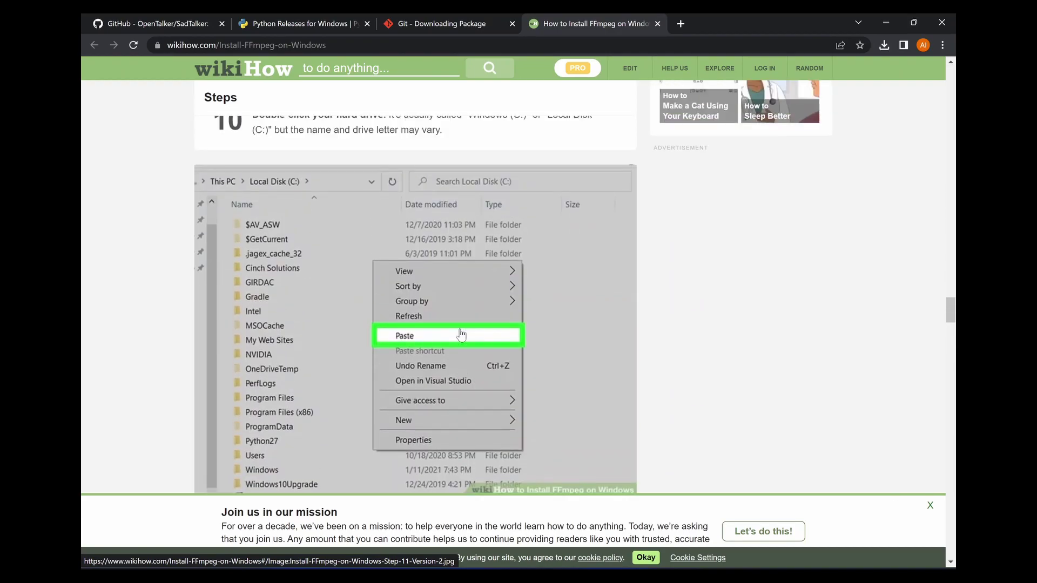
{"action": "scroll", "coordinate": [358, 312], "scroll_direction": "down", "scroll_amount": 5}
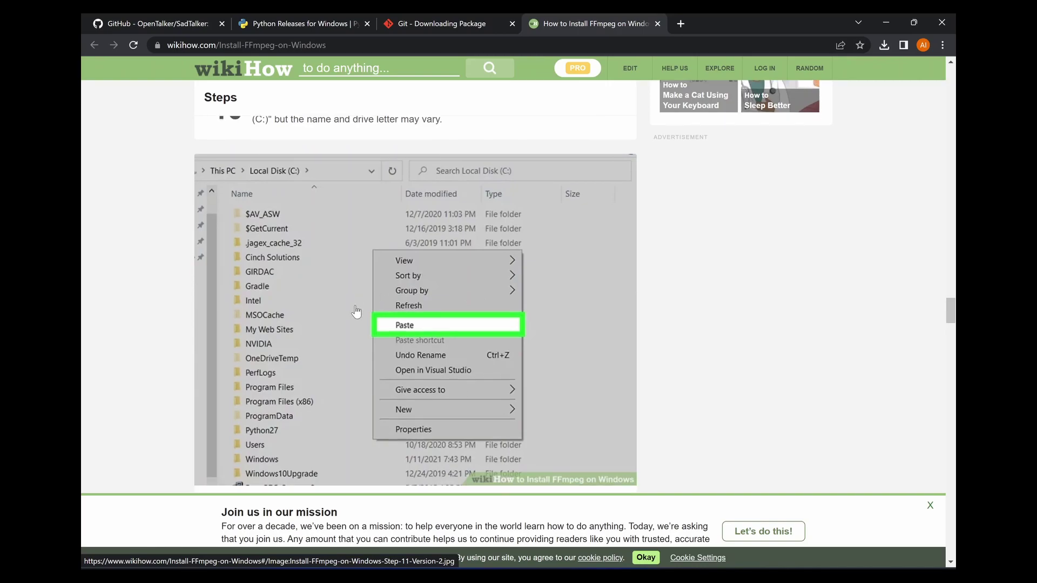
{"action": "scroll", "coordinate": [441, 259], "scroll_direction": "up", "scroll_amount": 6}
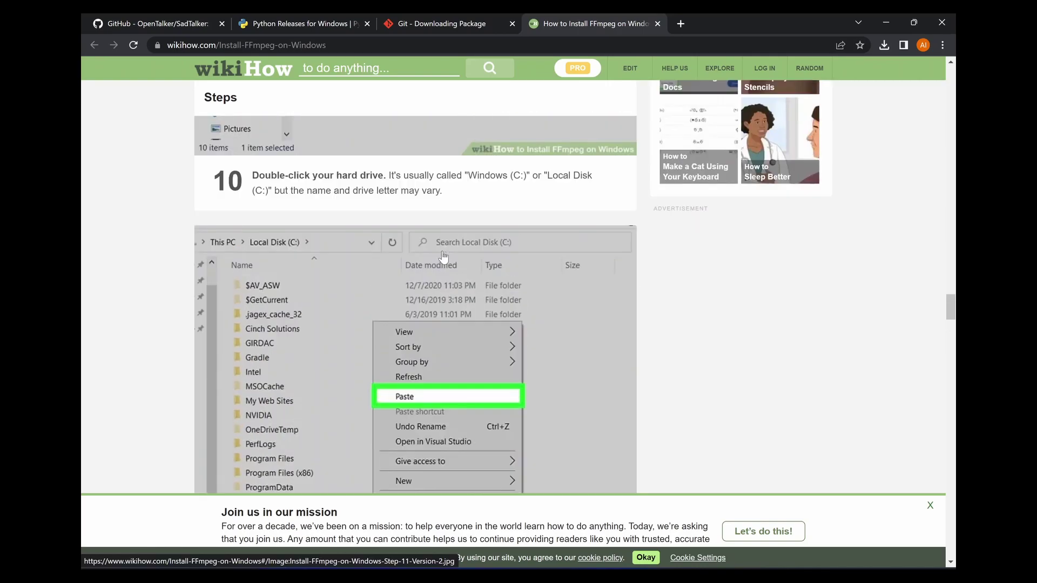
{"action": "scroll", "coordinate": [363, 201], "scroll_direction": "down", "scroll_amount": 10}
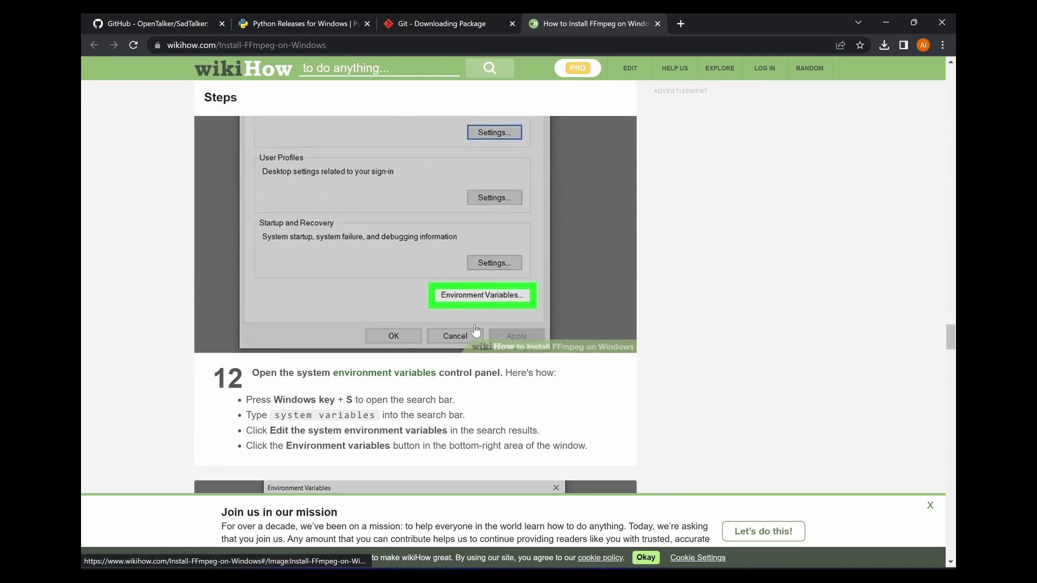
{"action": "scroll", "coordinate": [466, 325], "scroll_direction": "down", "scroll_amount": 10}
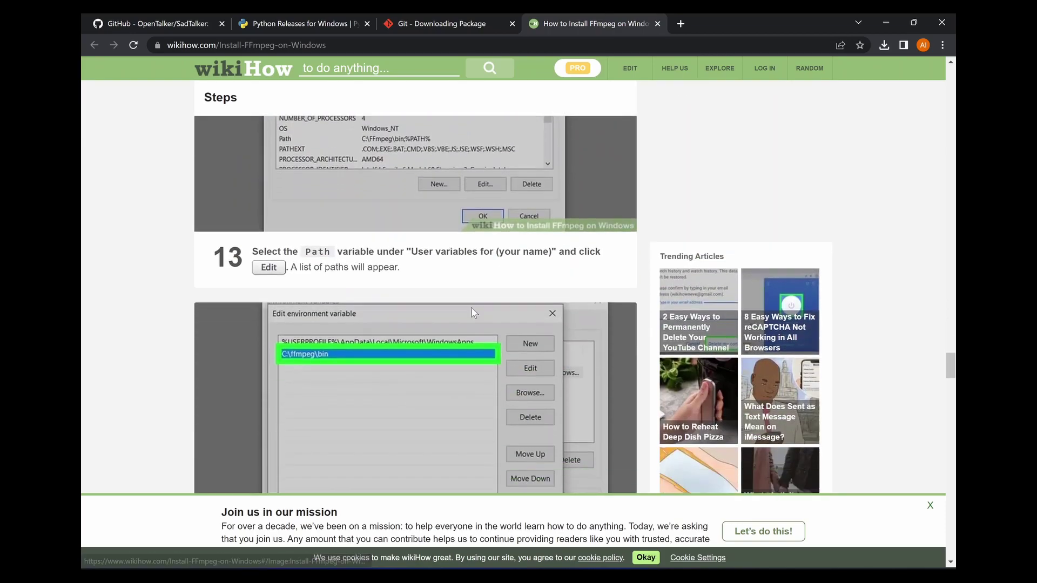
{"action": "scroll", "coordinate": [399, 329], "scroll_direction": "down", "scroll_amount": 10}
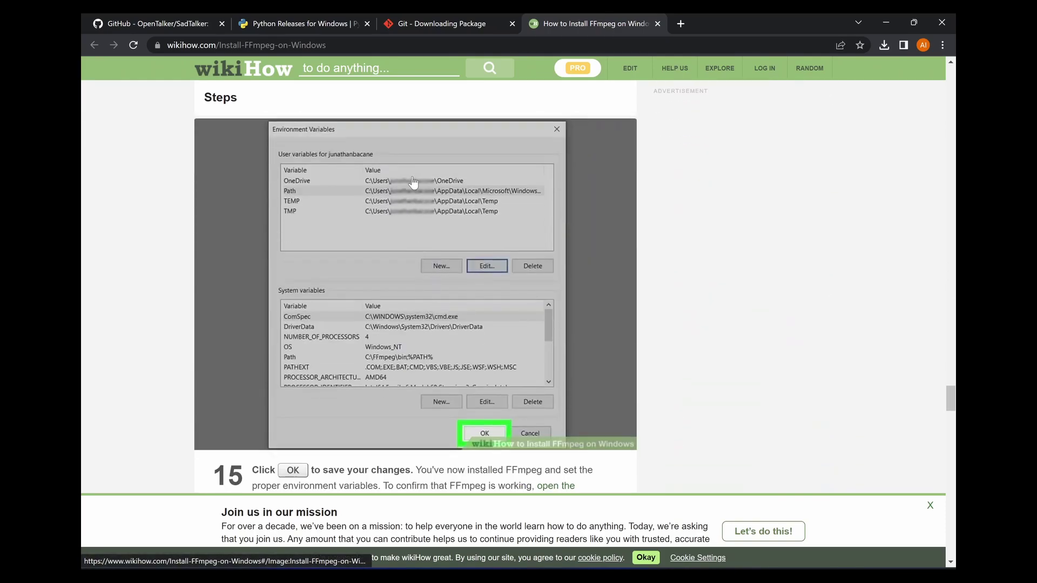
{"action": "left_click", "coordinate": [185, 24]}
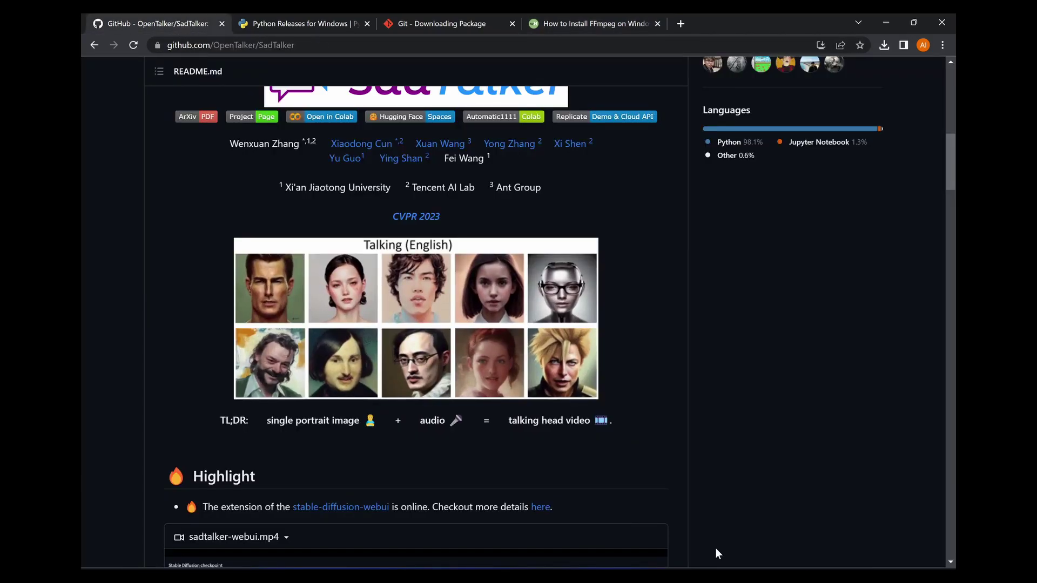
{"action": "mouse_move", "coordinate": [691, 575]}
{"action": "left_click", "coordinate": [699, 518]}
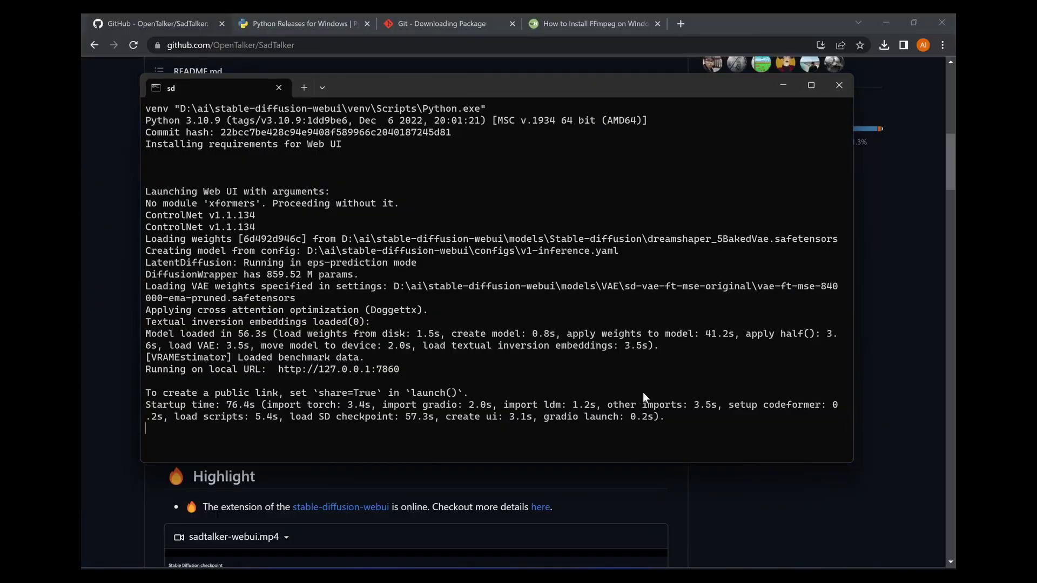
{"action": "left_click", "coordinate": [384, 369], "text": "ctrl"}
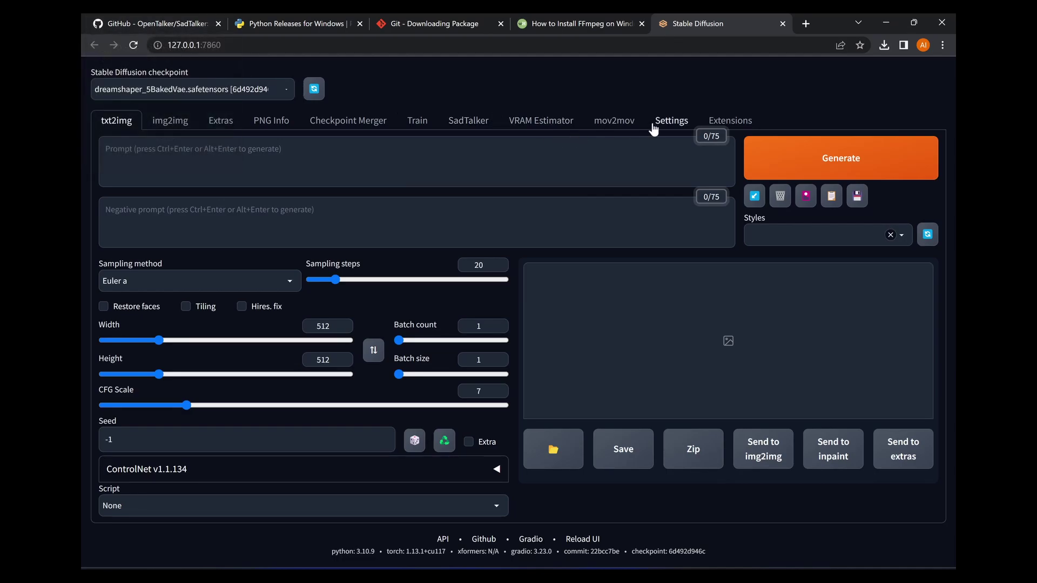
{"action": "left_click", "coordinate": [717, 127]}
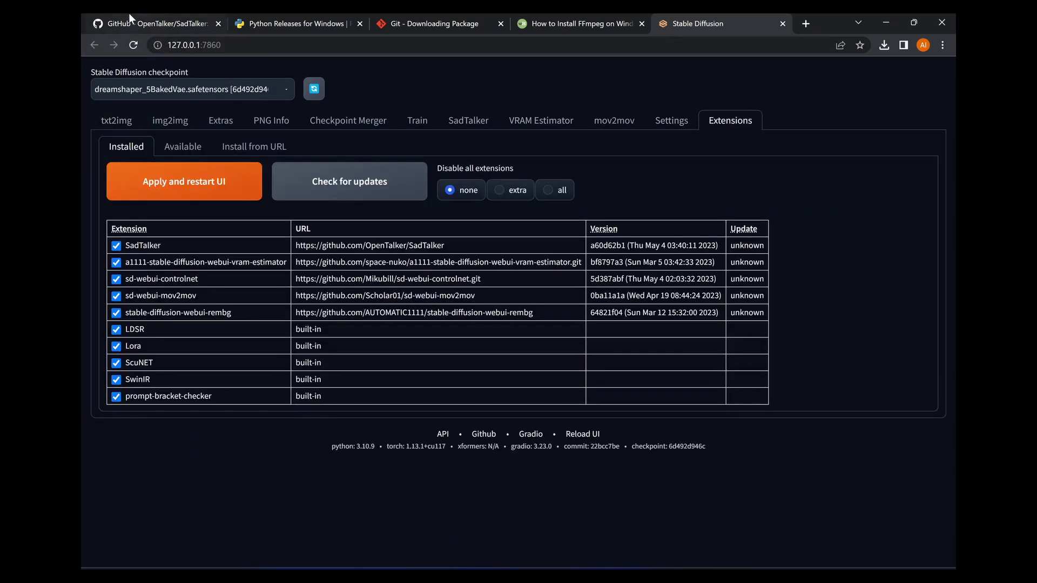
Step: Copy the address of the SadTalker GitHub repository, github.com/OpenTalker/SadTalker
{"action": "left_click", "coordinate": [151, 24]}
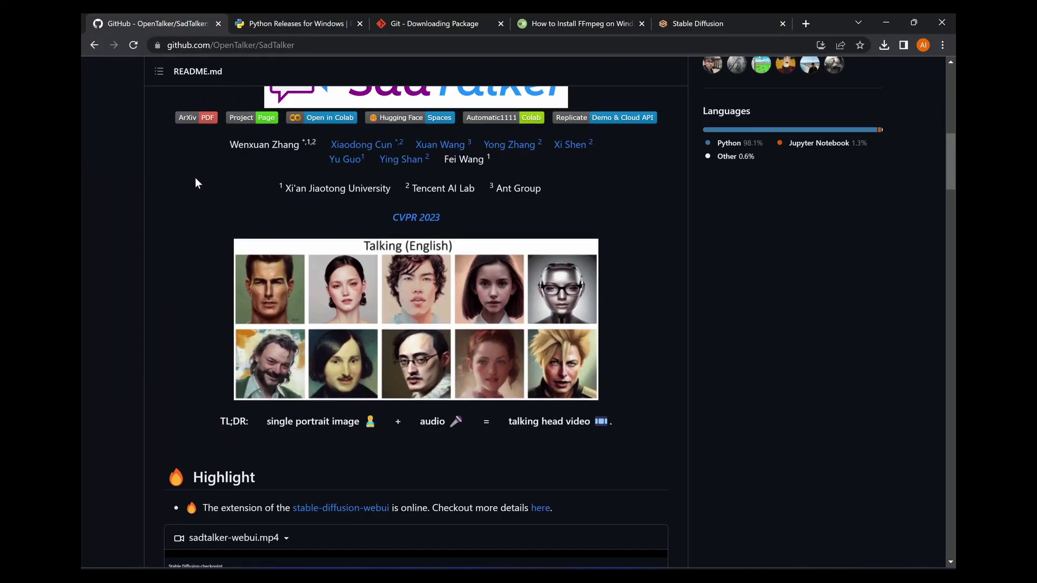
{"action": "left_click", "coordinate": [257, 46]}
{"action": "right_click", "coordinate": [262, 44]}
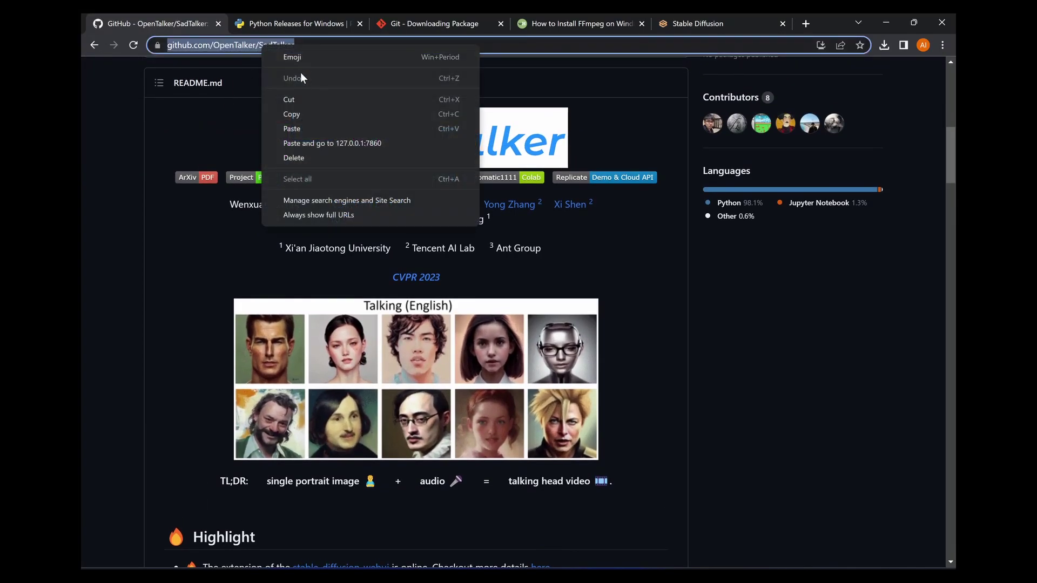
{"action": "left_click", "coordinate": [300, 109]}
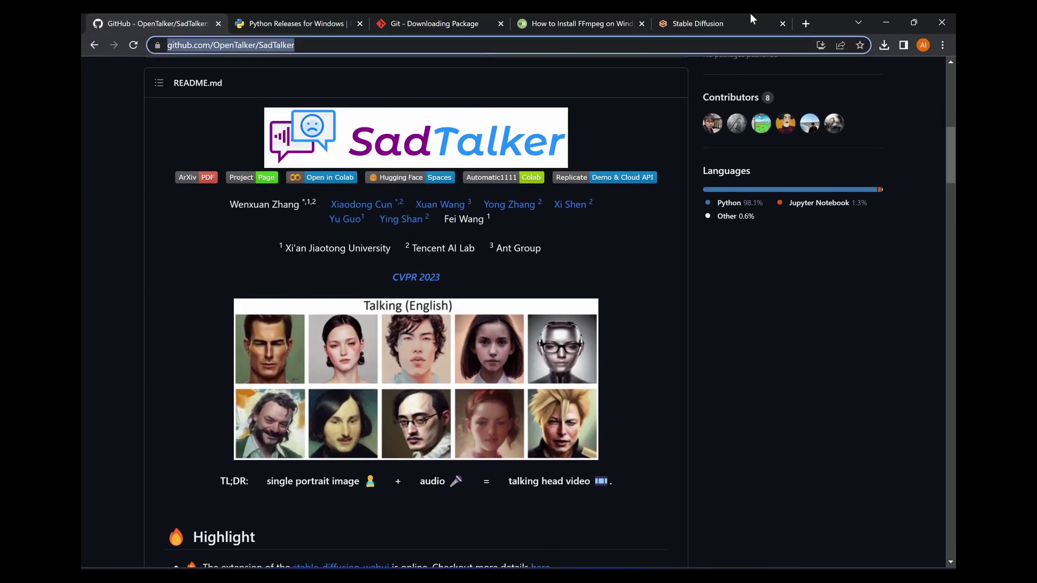
{"action": "right_click", "coordinate": [199, 49]}
{"action": "left_click", "coordinate": [244, 119]}
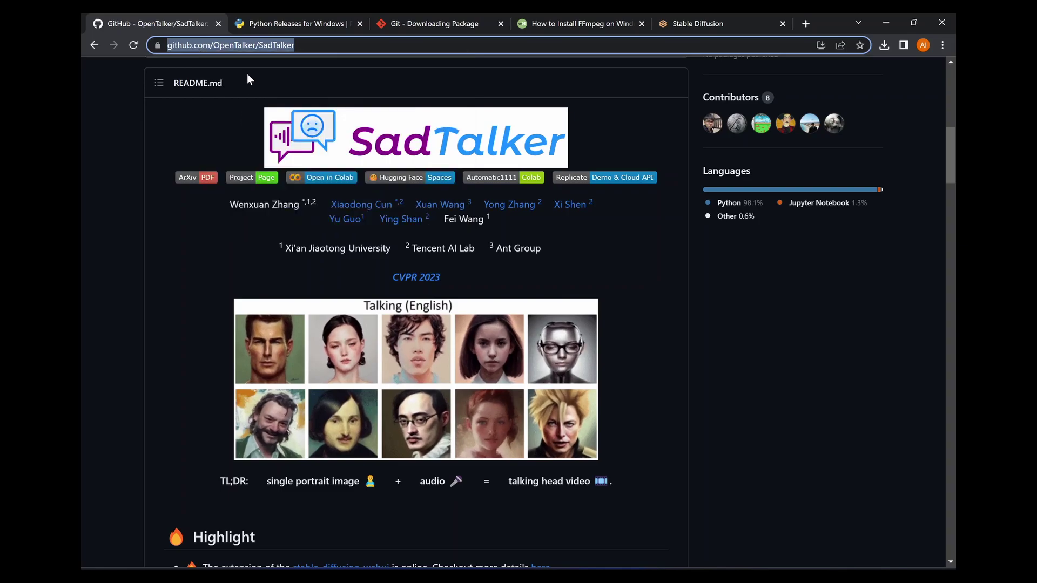
{"action": "left_click", "coordinate": [699, 23]}
{"action": "left_click", "coordinate": [247, 151]}
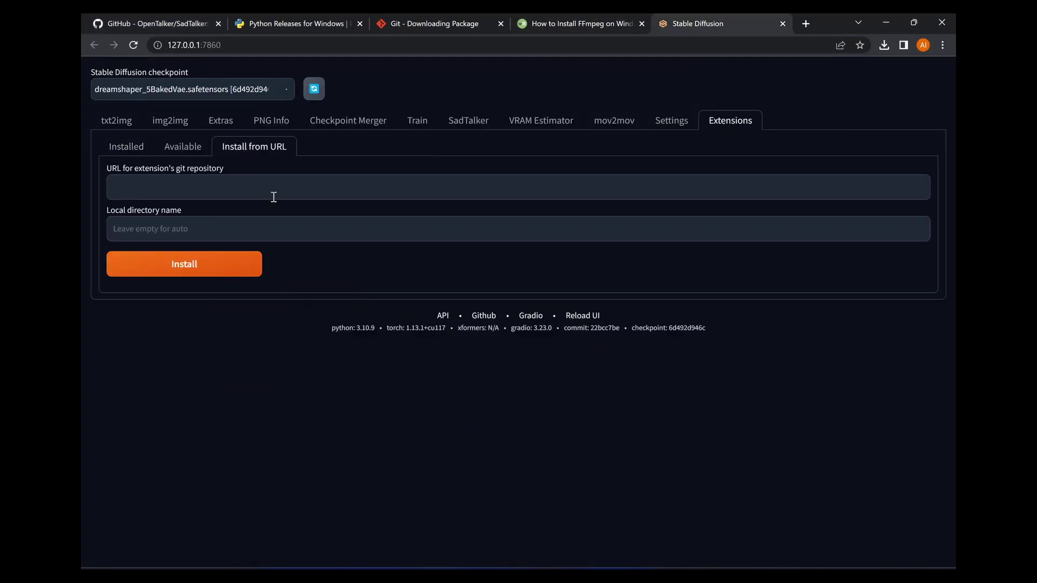
{"action": "right_click", "coordinate": [265, 190]}
{"action": "left_click", "coordinate": [318, 285]}
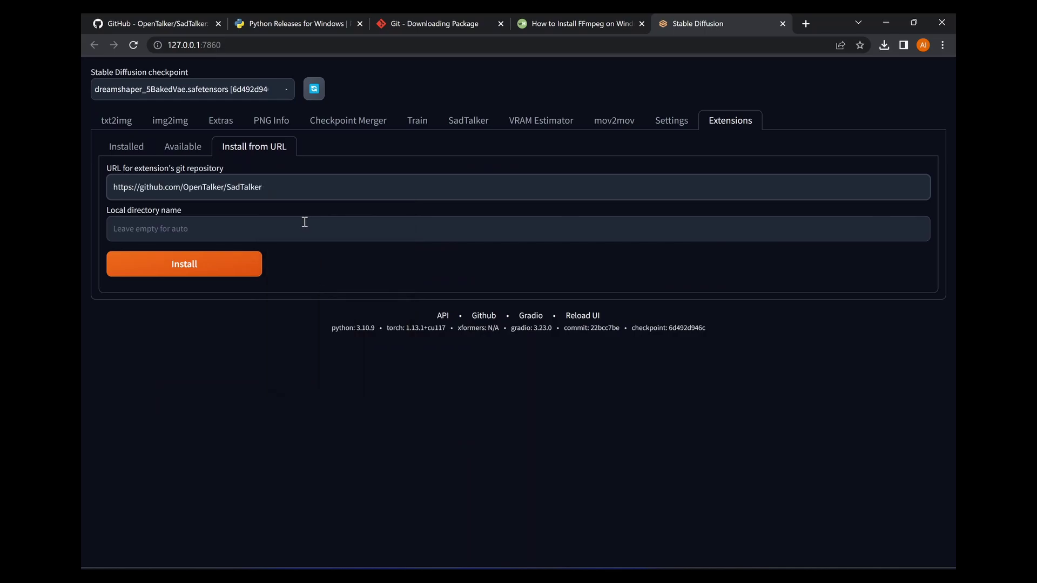
{"action": "left_click", "coordinate": [225, 270]}
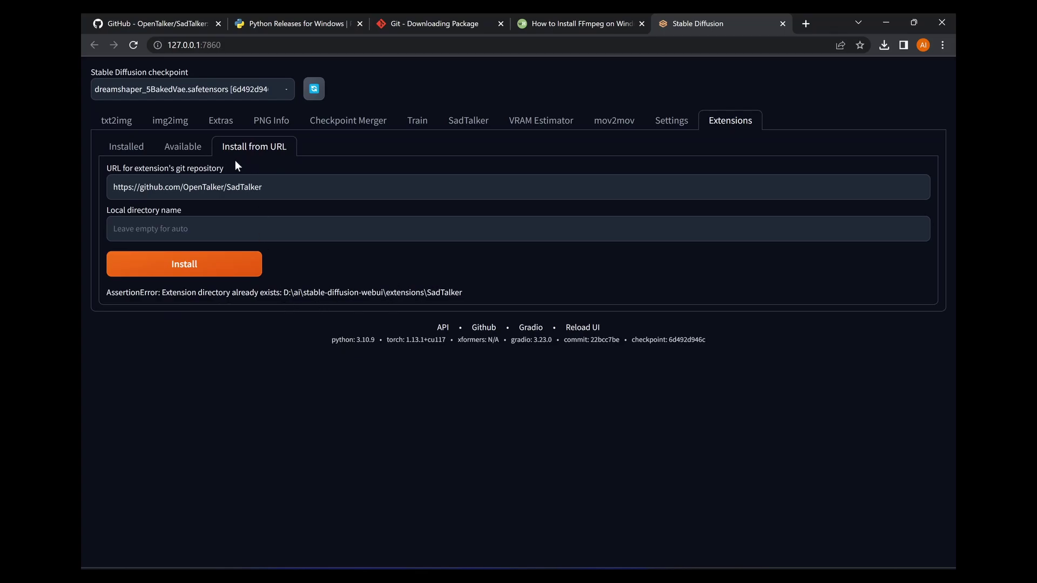
Step: Check the installed extensions for updates, then apply the changes and restart the web UI
{"action": "left_click", "coordinate": [137, 156]}
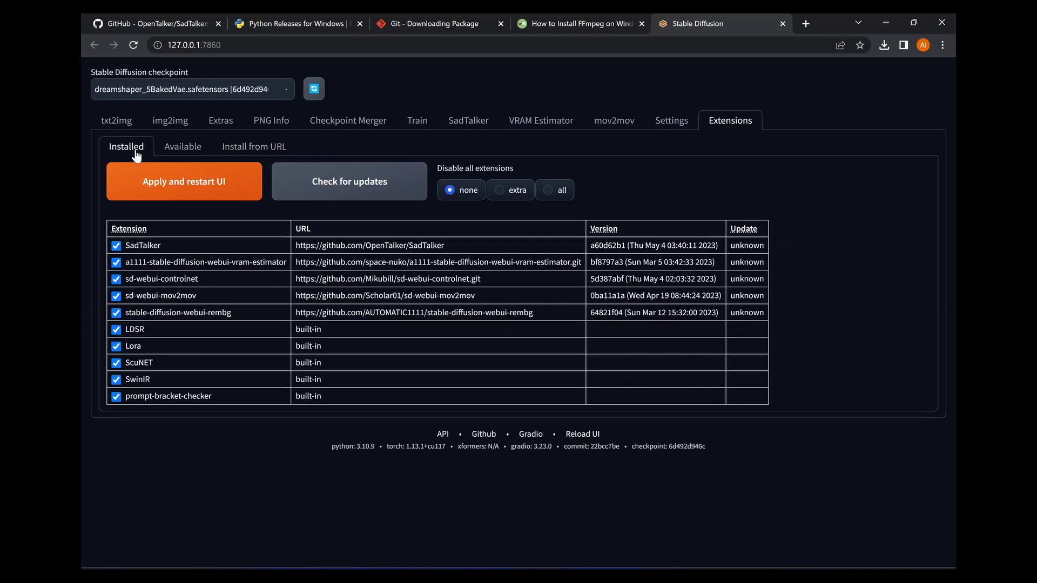
{"action": "left_click", "coordinate": [317, 192]}
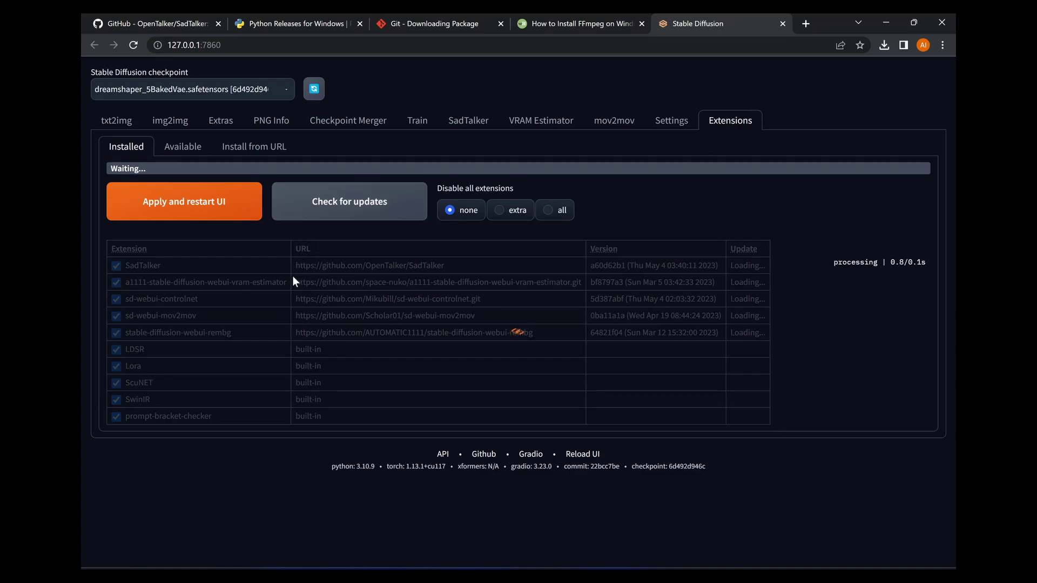
{"action": "left_click", "coordinate": [220, 186]}
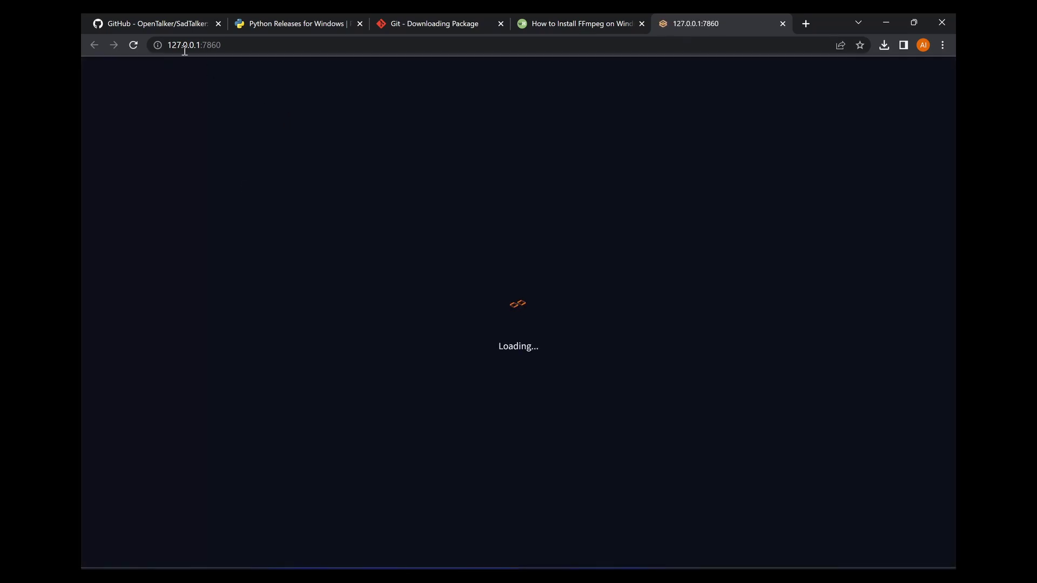
Step: Open the web UI extension guide linked in the Highlight section of the SadTalker README on GitHub
{"action": "left_click", "coordinate": [164, 23]}
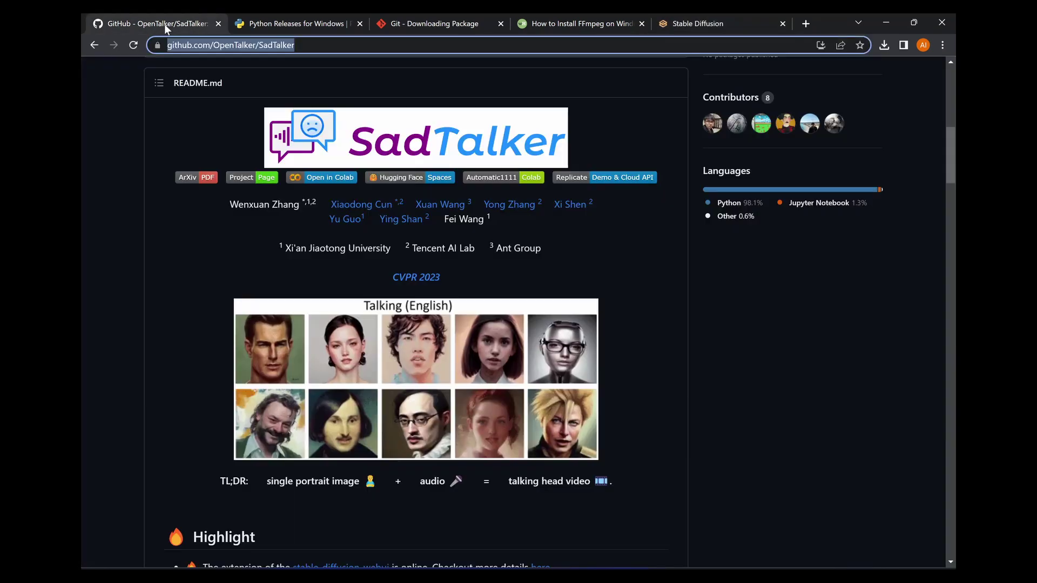
{"action": "scroll", "coordinate": [259, 324], "scroll_direction": "up", "scroll_amount": 3}
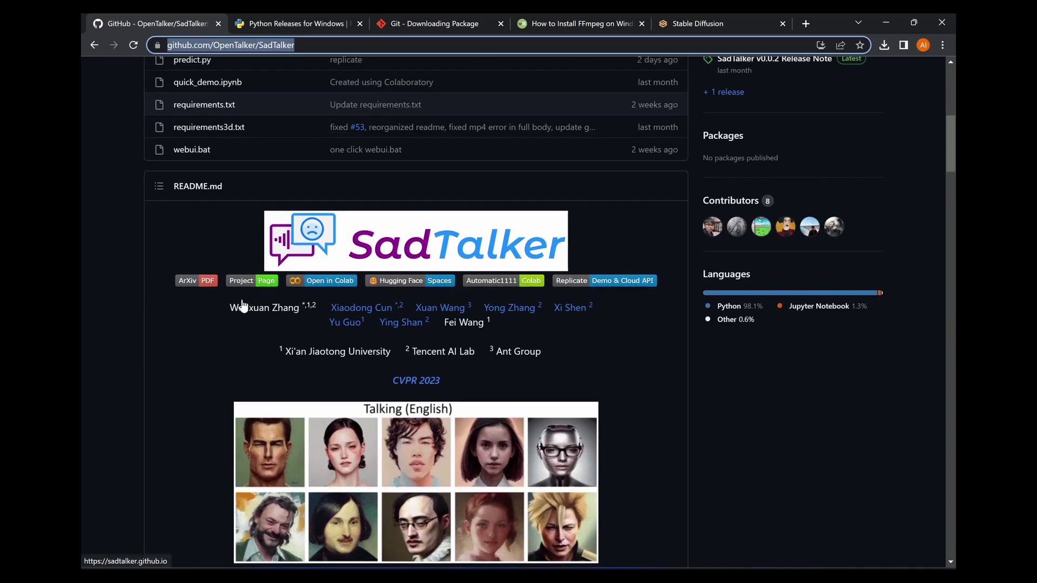
{"action": "scroll", "coordinate": [263, 328], "scroll_direction": "down", "scroll_amount": 4}
{"action": "scroll", "coordinate": [173, 335], "scroll_direction": "down", "scroll_amount": 2}
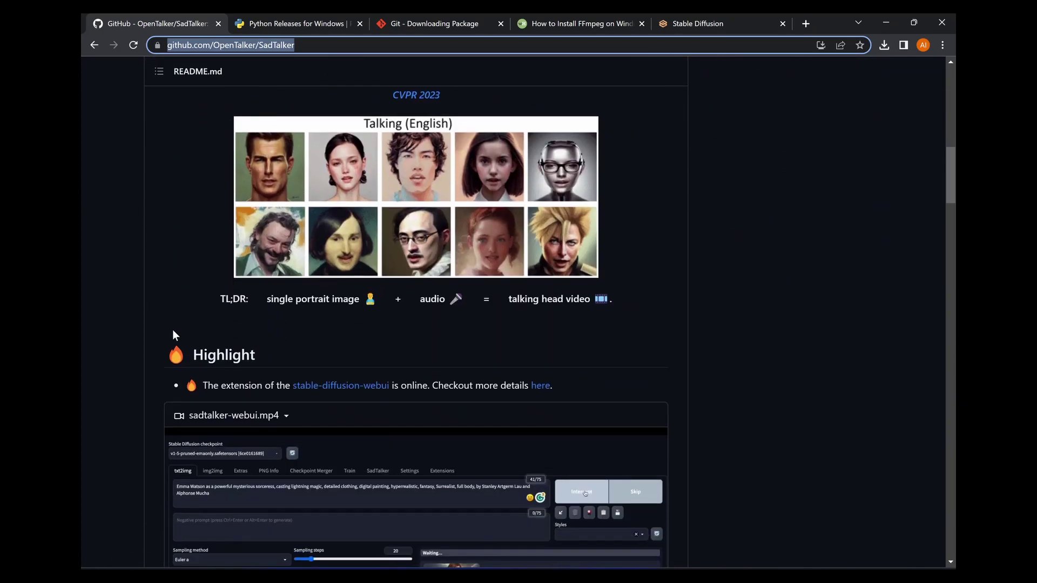
{"action": "scroll", "coordinate": [260, 340], "scroll_direction": "down", "scroll_amount": 1}
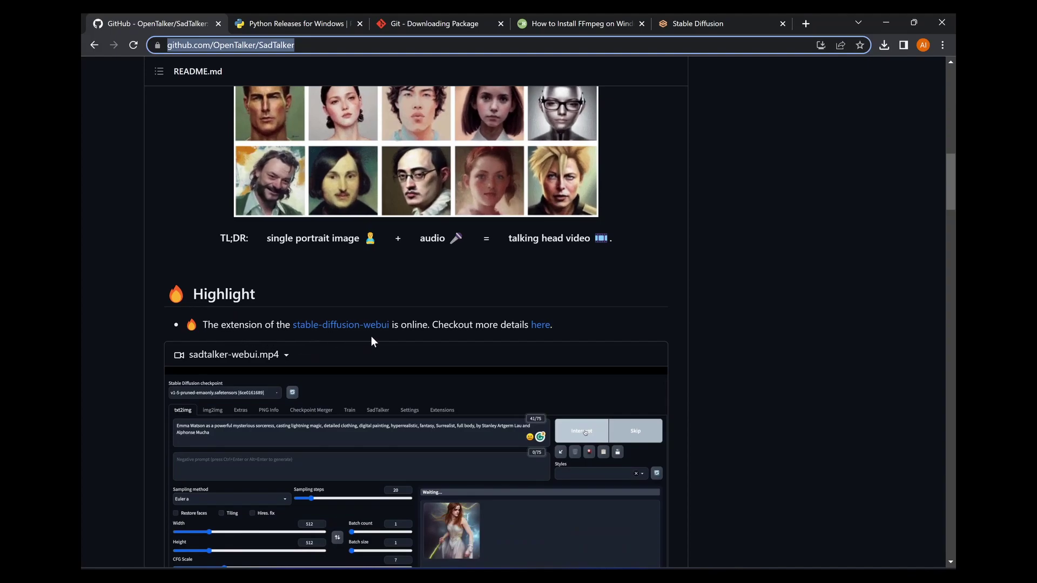
{"action": "left_click", "coordinate": [541, 325]}
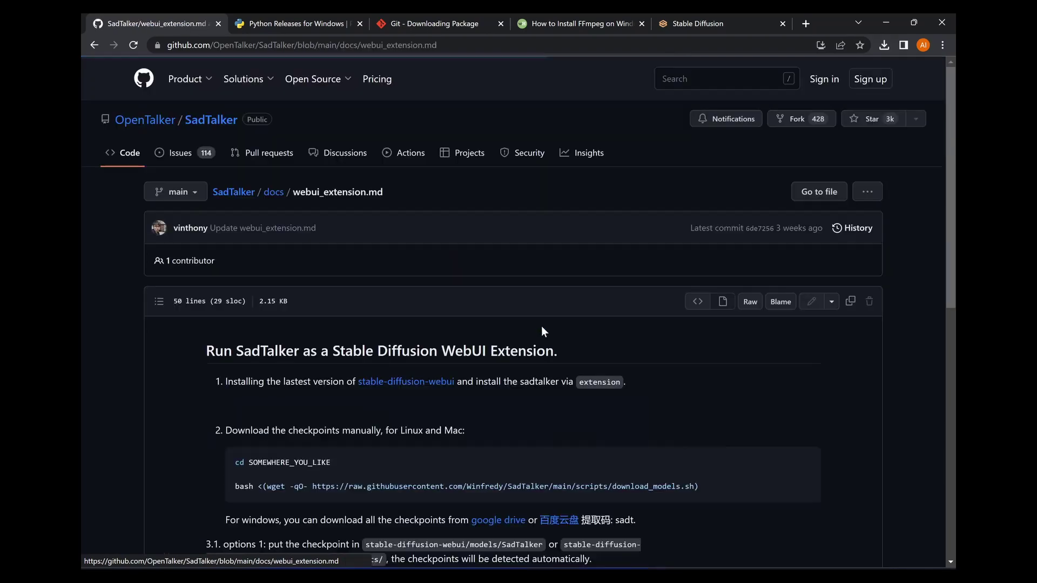
Step: Open the guide's Google Drive link to the Windows checkpoints and show the download option for the sadtalker_checkpoints folder
{"action": "scroll", "coordinate": [361, 328], "scroll_direction": "down", "scroll_amount": 8}
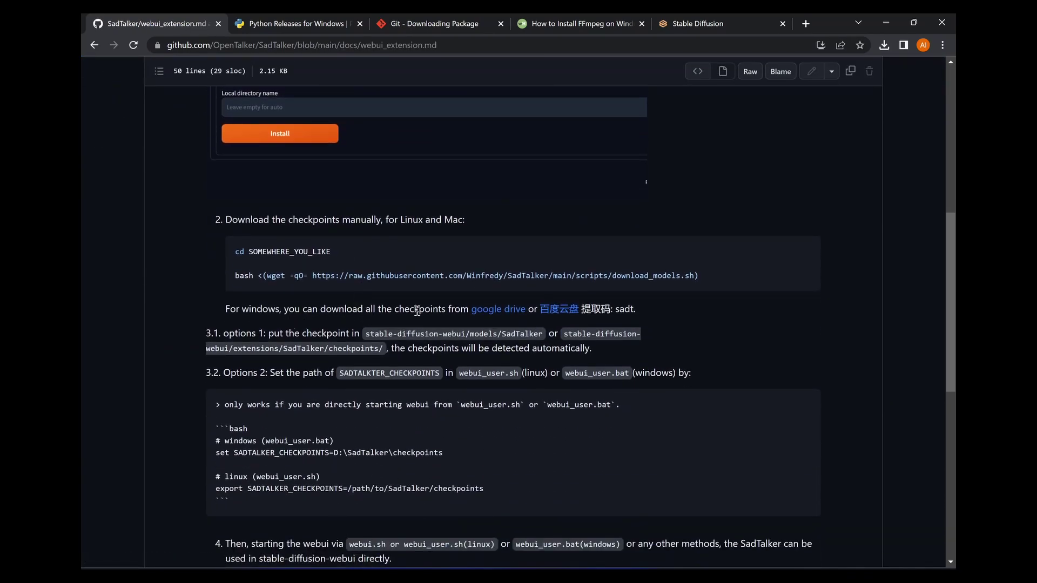
{"action": "left_click", "coordinate": [481, 312]}
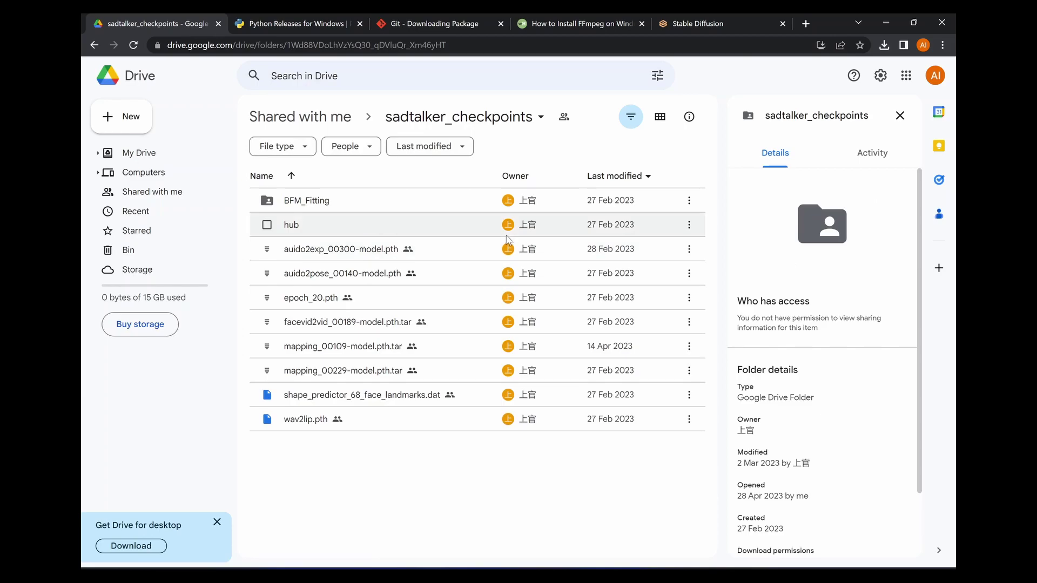
{"action": "left_click", "coordinate": [542, 120]}
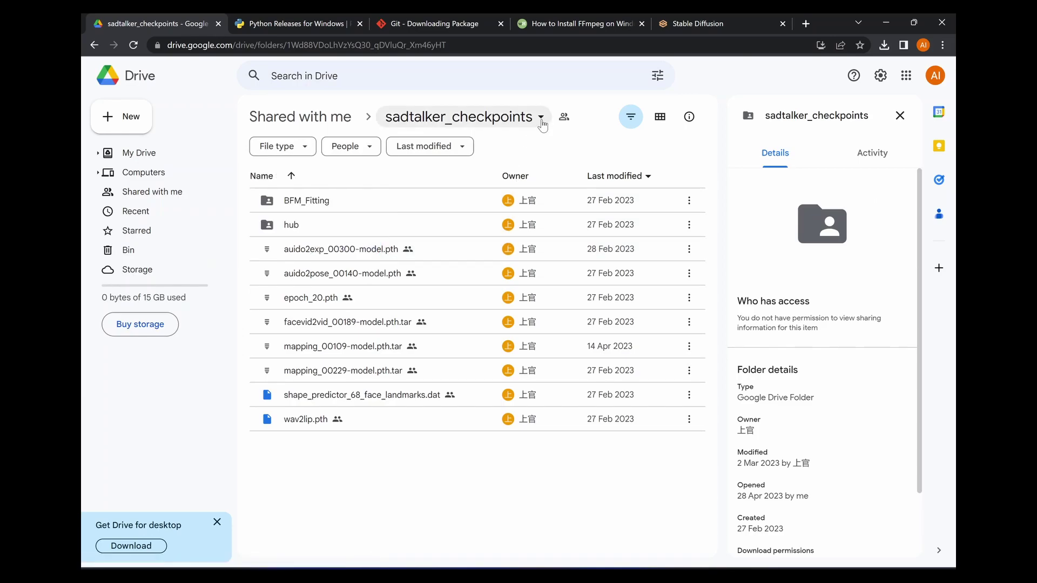
{"action": "left_click", "coordinate": [540, 117]}
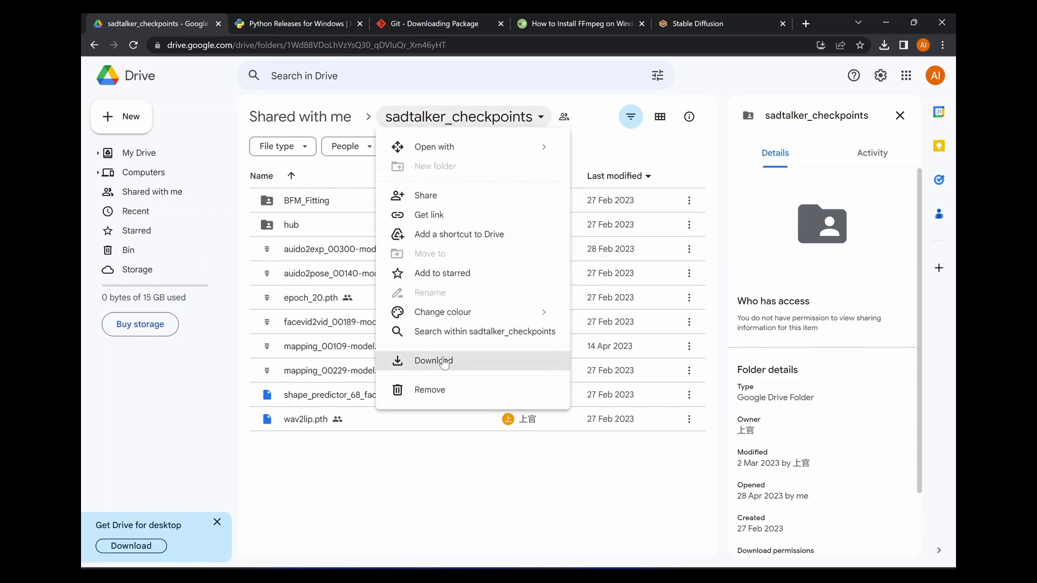
{"action": "left_click", "coordinate": [355, 482]}
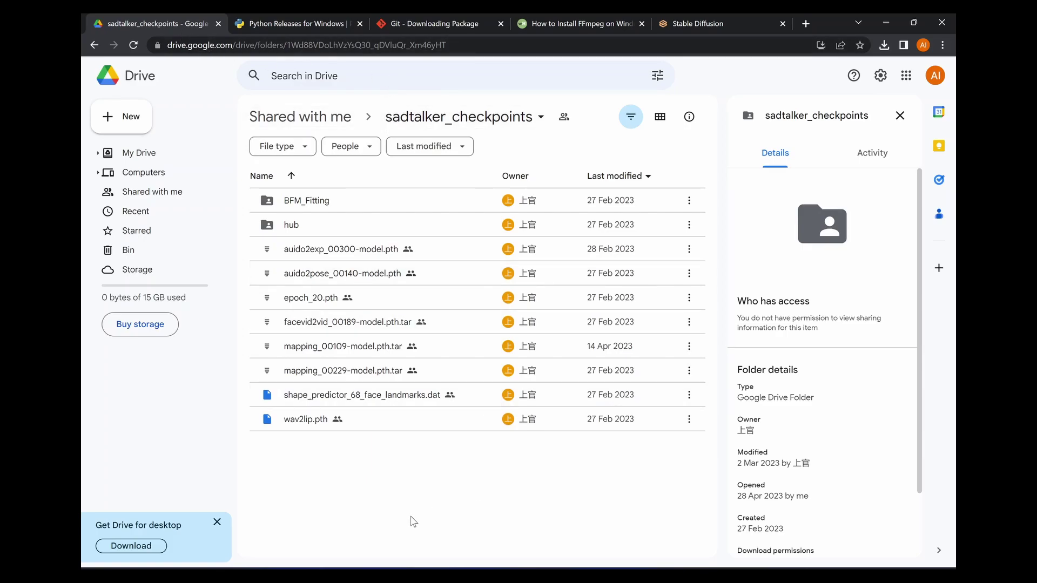
Step: Switch to File Explorer and view the contents of the stable-diffusion-webui/extensions/SadTalker/checkpoints folder inside D:\ai
{"action": "key", "text": "alt+Tab"}
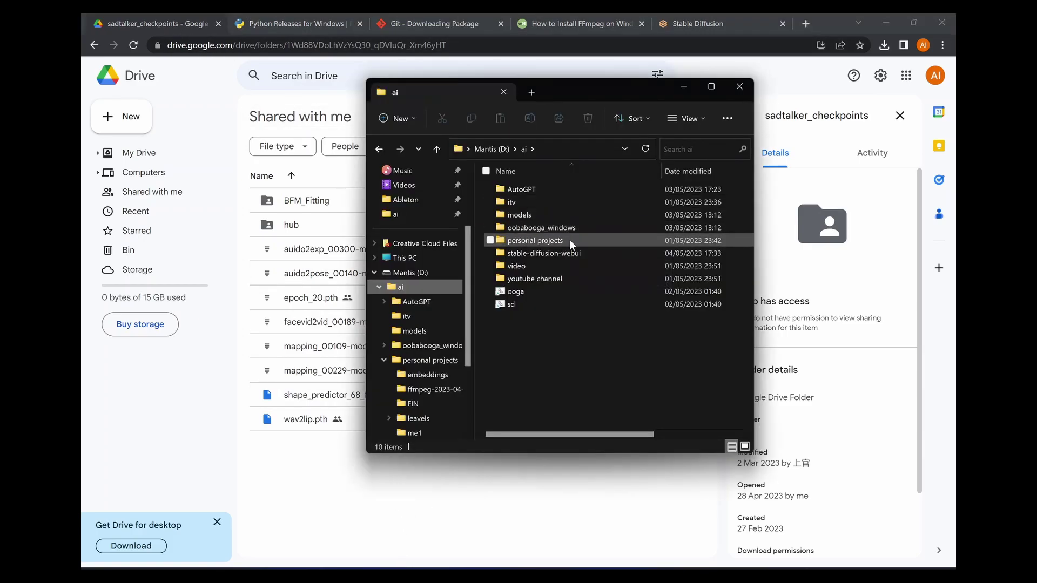
{"action": "double_click", "coordinate": [564, 254]}
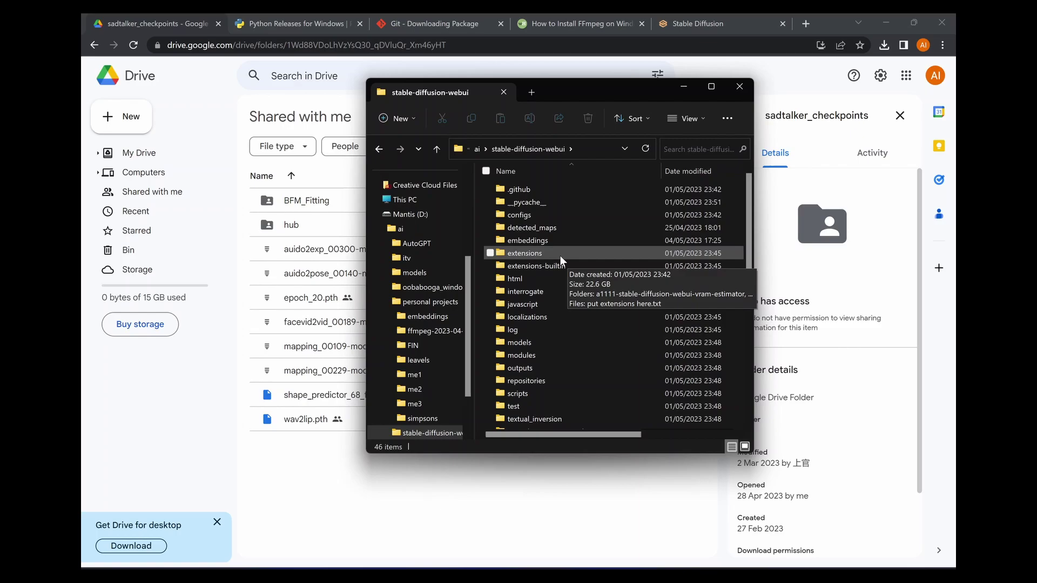
{"action": "left_click", "coordinate": [559, 254]}
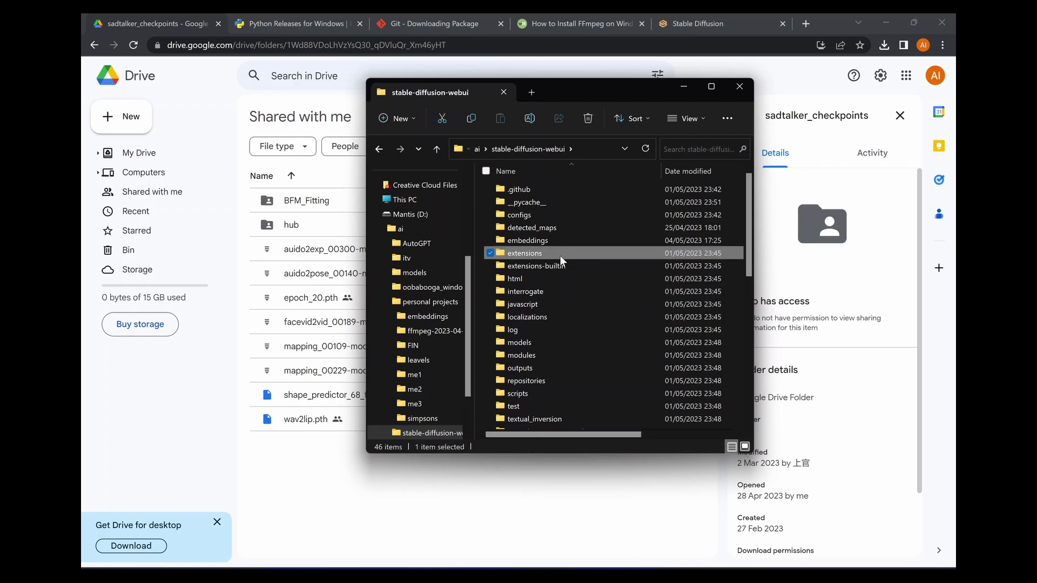
{"action": "key", "text": "F2"}
{"action": "double_click", "coordinate": [497, 256]}
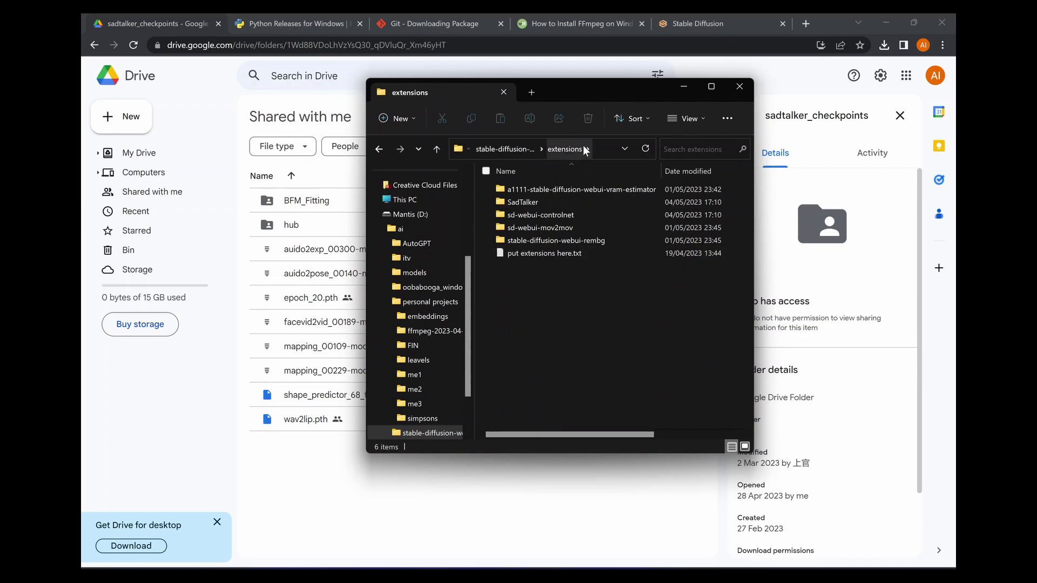
{"action": "double_click", "coordinate": [530, 203]}
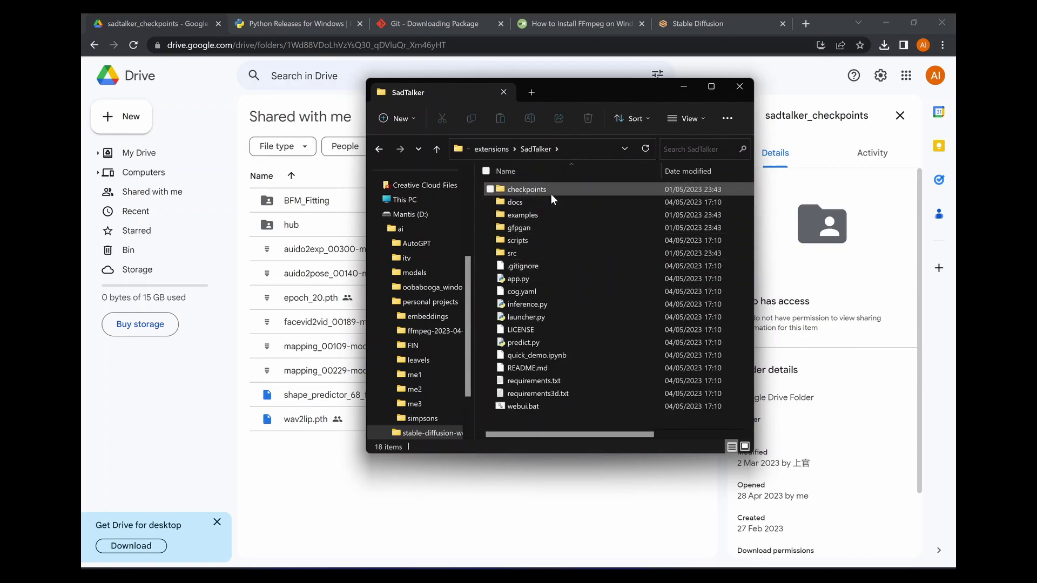
{"action": "left_click", "coordinate": [534, 190]}
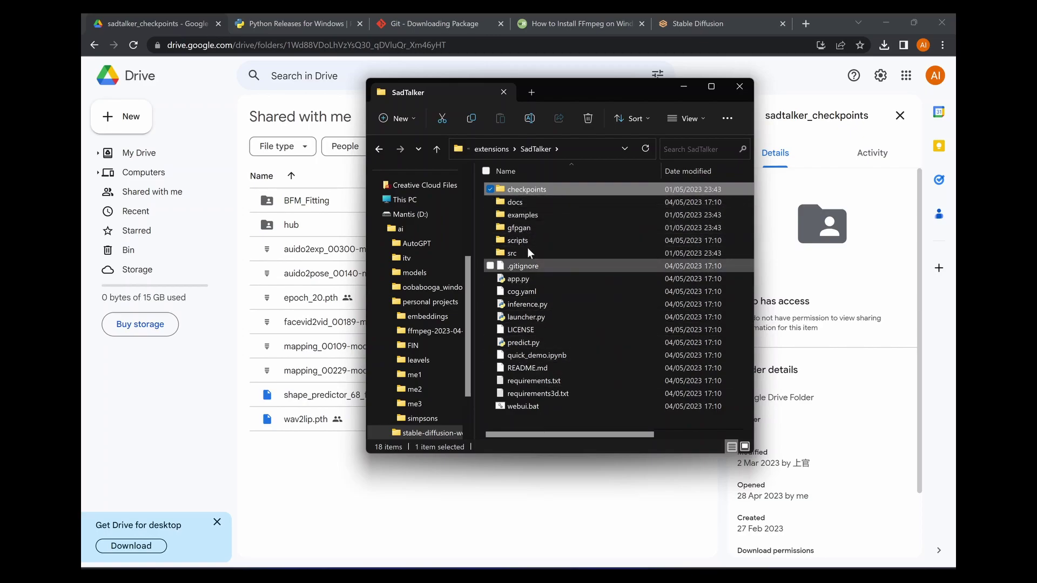
{"action": "double_click", "coordinate": [537, 189]}
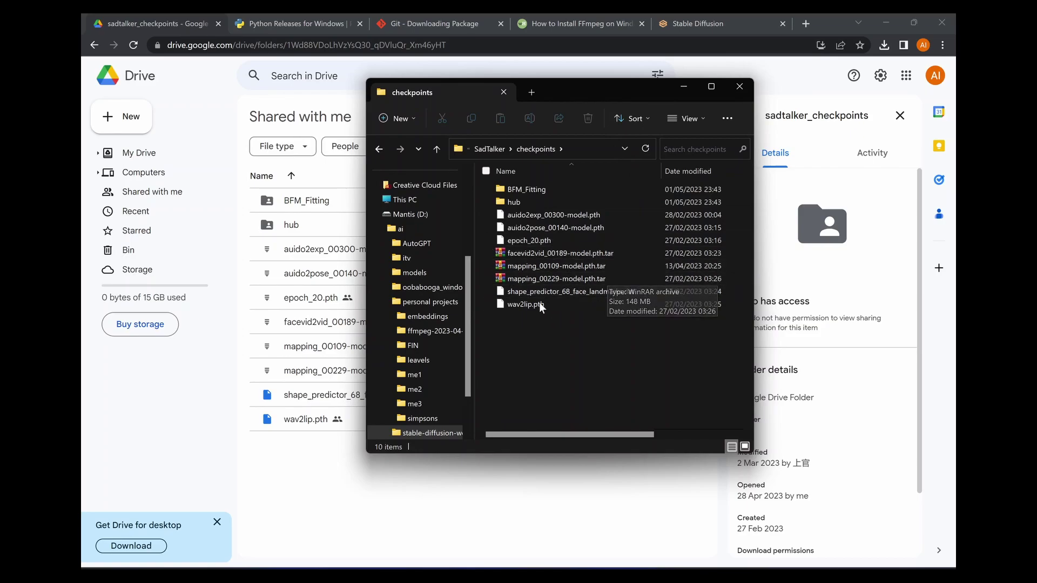
Step: Return to the Stable Diffusion web UI and load the bearded wizard portrait from D:\ai\youtube channel as SadTalker's source image
{"action": "left_click", "coordinate": [679, 18]}
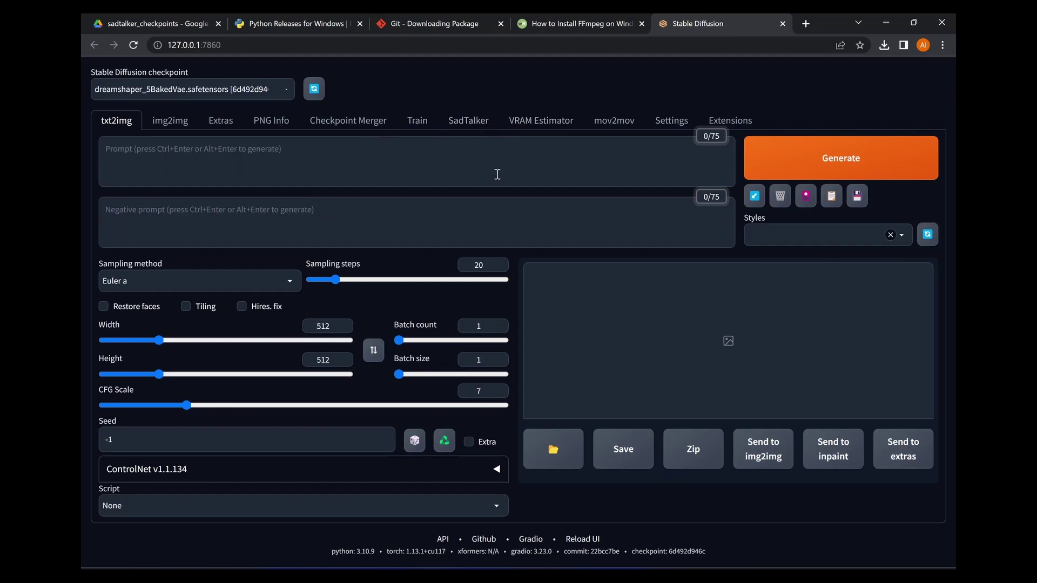
{"action": "left_click", "coordinate": [467, 128]}
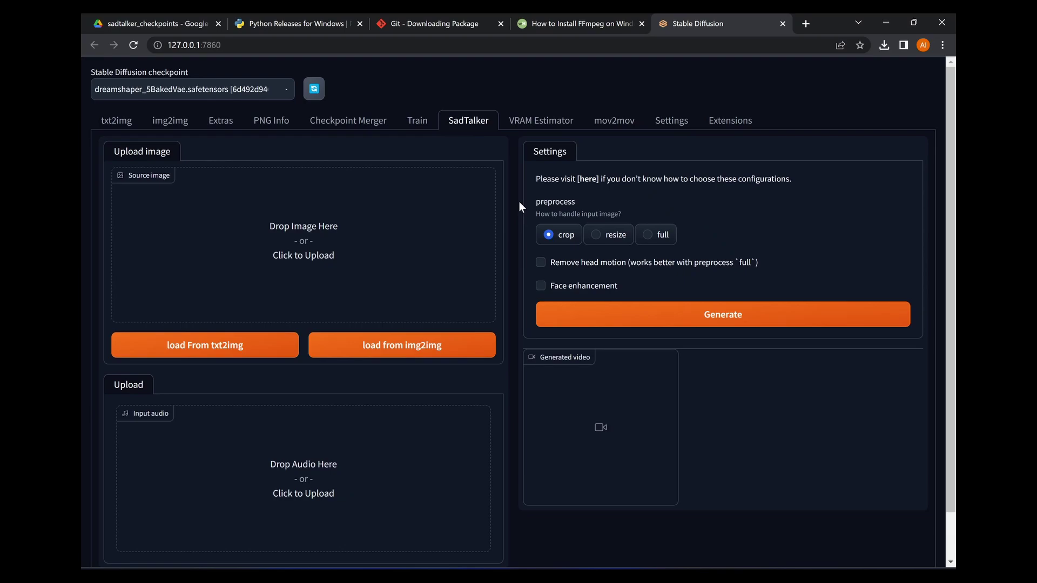
{"action": "scroll", "coordinate": [520, 202], "scroll_direction": "down", "scroll_amount": 1}
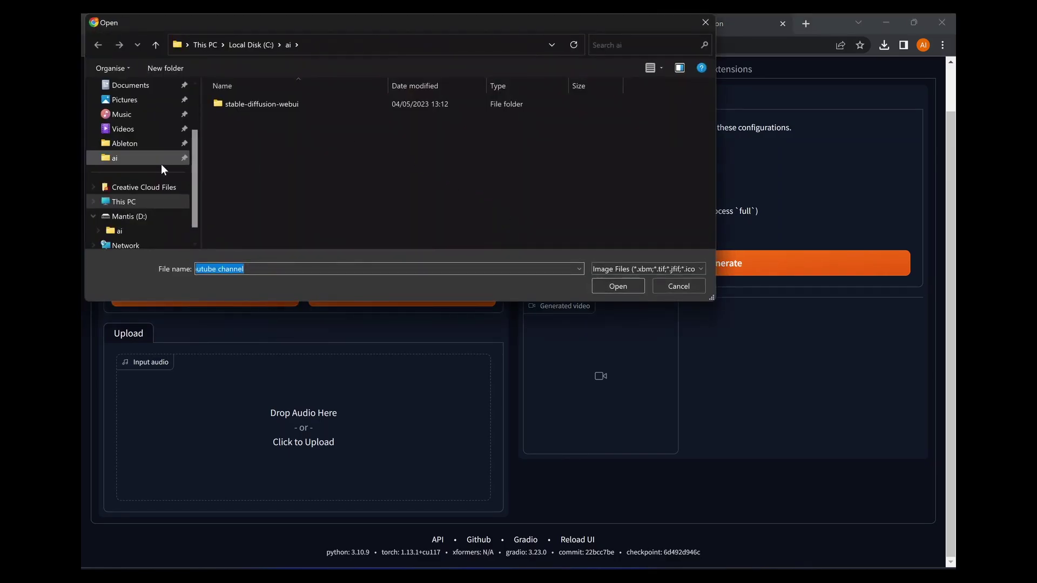
{"action": "left_click", "coordinate": [115, 231]}
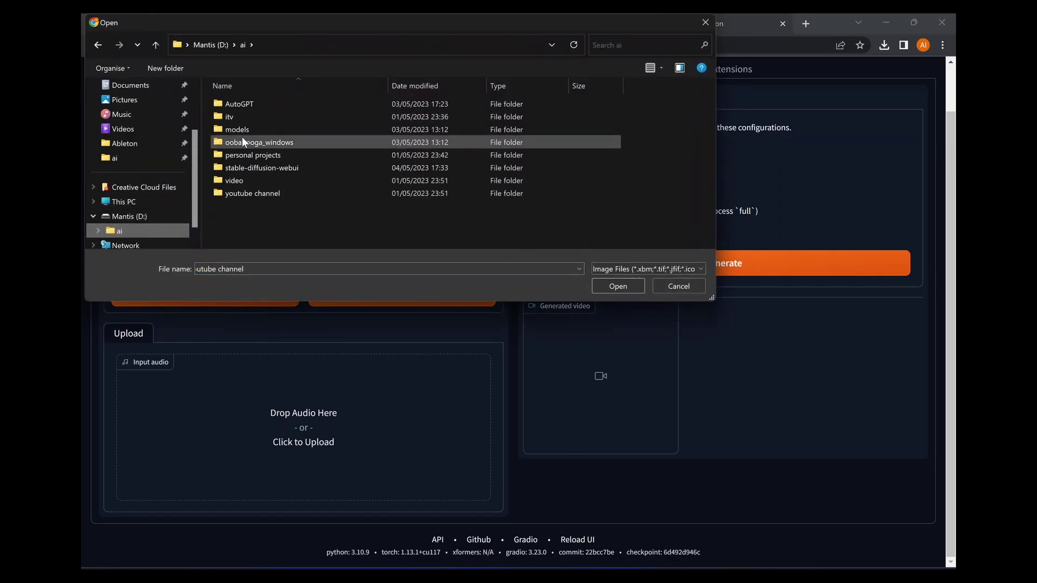
{"action": "double_click", "coordinate": [261, 194]}
{"action": "double_click", "coordinate": [396, 115]}
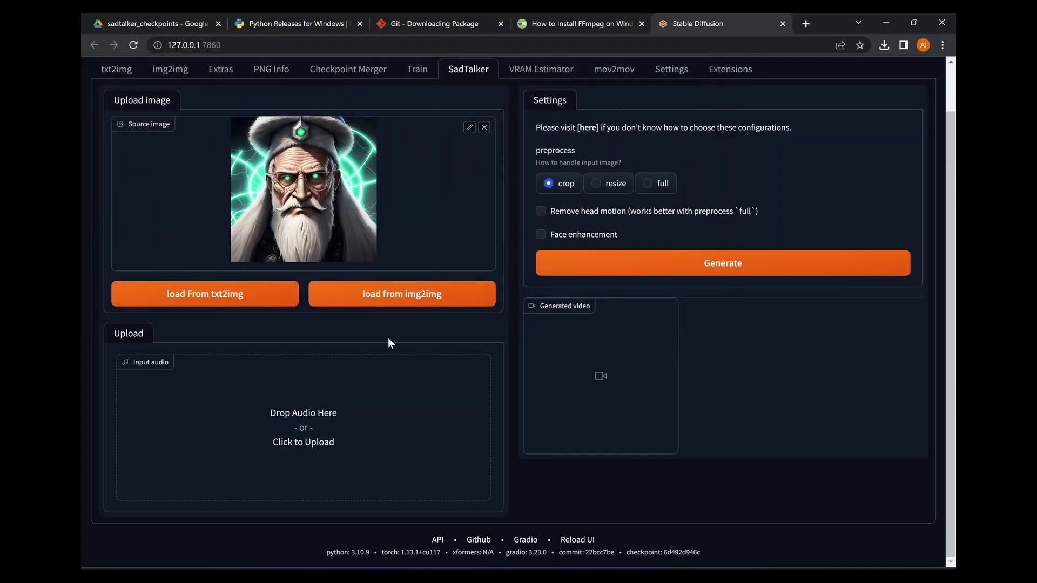
Step: Upload "test audio for sad talker.mp3" as the input audio and play it back
{"action": "left_click", "coordinate": [336, 420]}
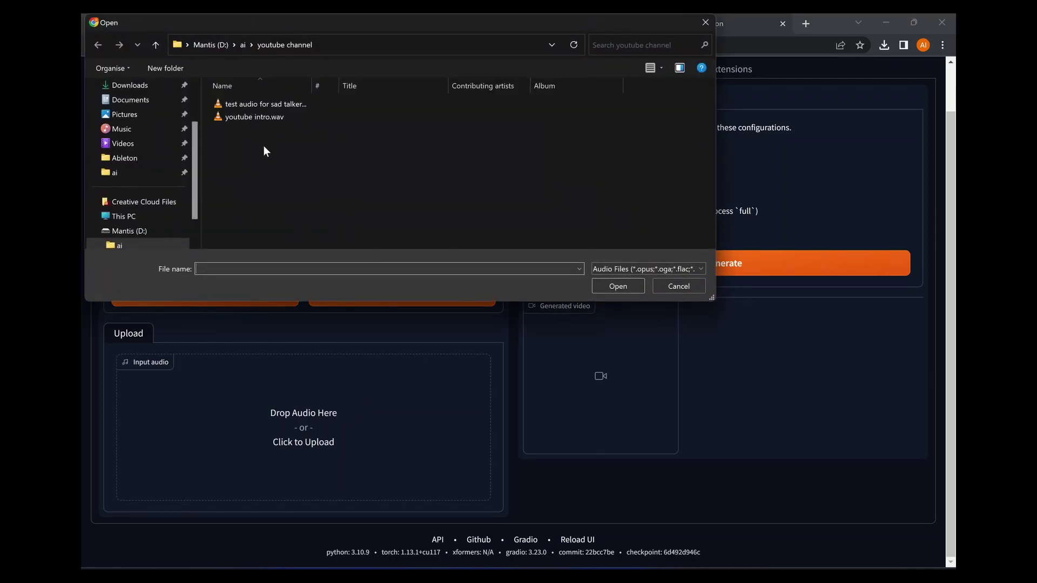
{"action": "left_click", "coordinate": [264, 105]}
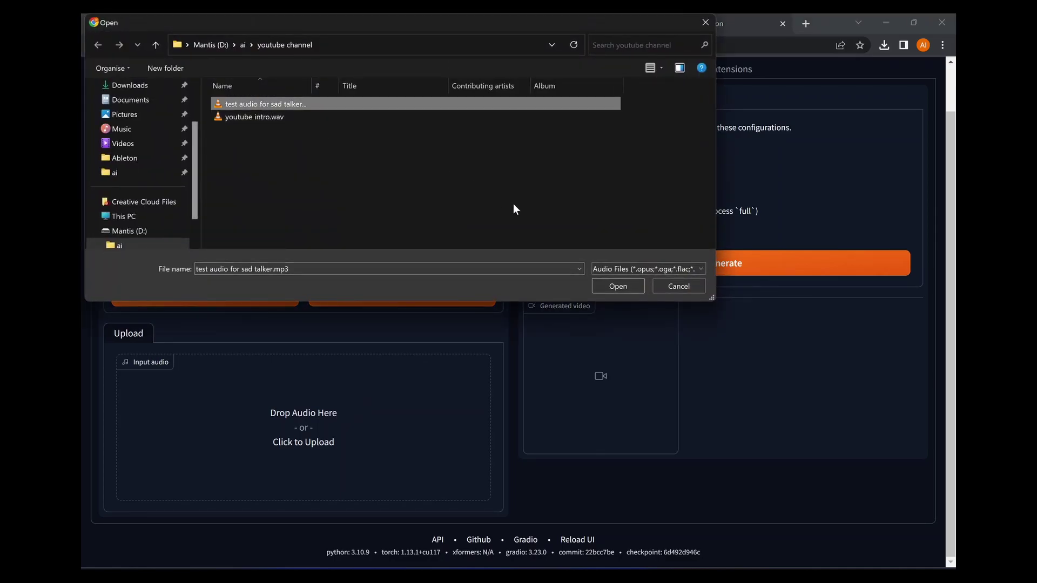
{"action": "left_click", "coordinate": [603, 290]}
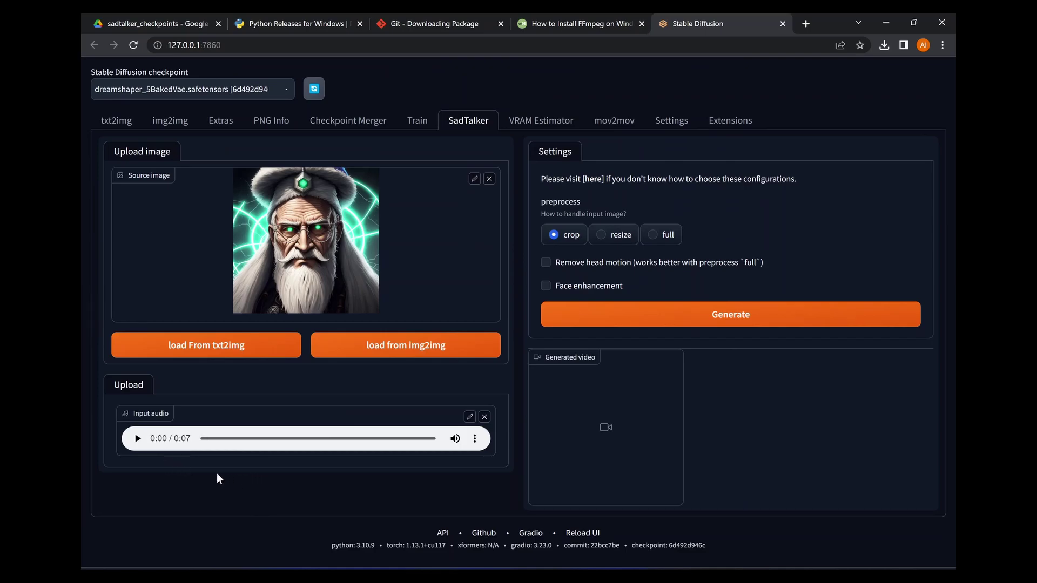
{"action": "left_click", "coordinate": [138, 439]}
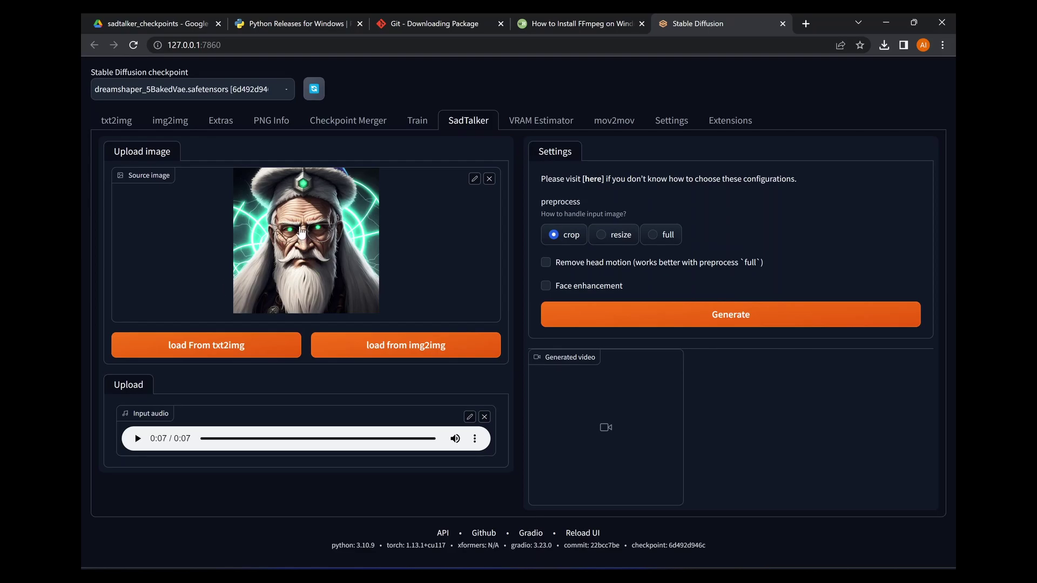
Step: Generate the talking-head video with crop preprocessing and check the generation output in the Stable Diffusion terminal
{"action": "left_click", "coordinate": [637, 324]}
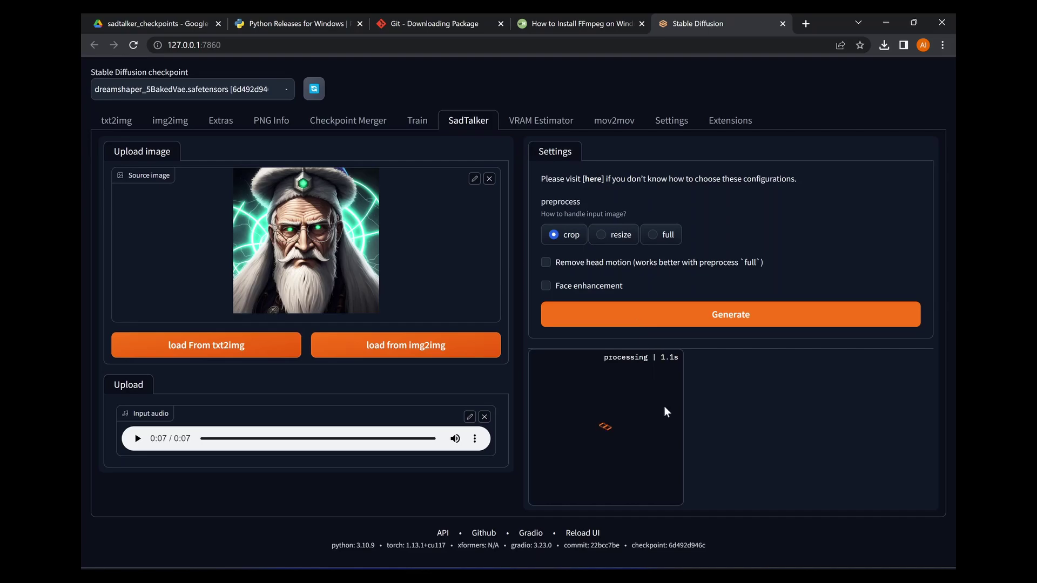
{"action": "key", "text": "alt+Tab"}
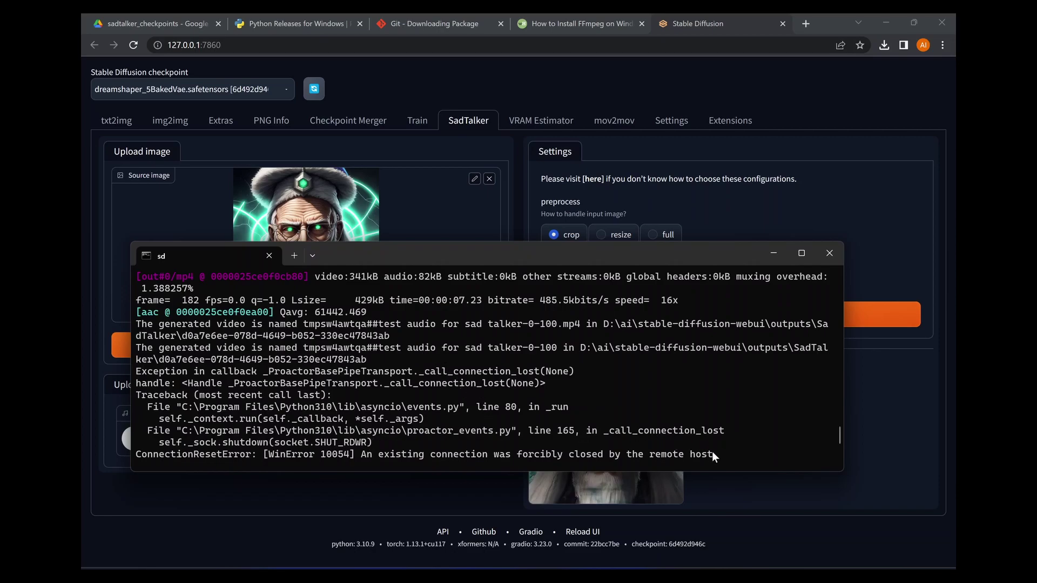
Step: Highlight the exception traceback in the terminal, then return to the Stable Diffusion web UI and play the generated video
{"action": "left_click_drag", "start_coordinate": [724, 458], "coordinate": [168, 376]}
{"action": "left_click", "coordinate": [334, 486]}
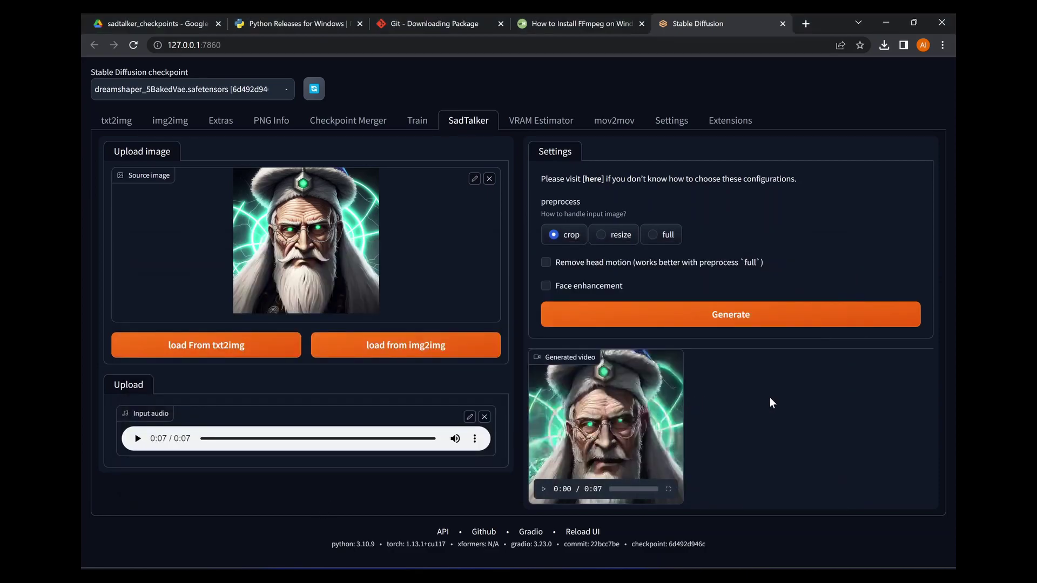
{"action": "left_click", "coordinate": [544, 489]}
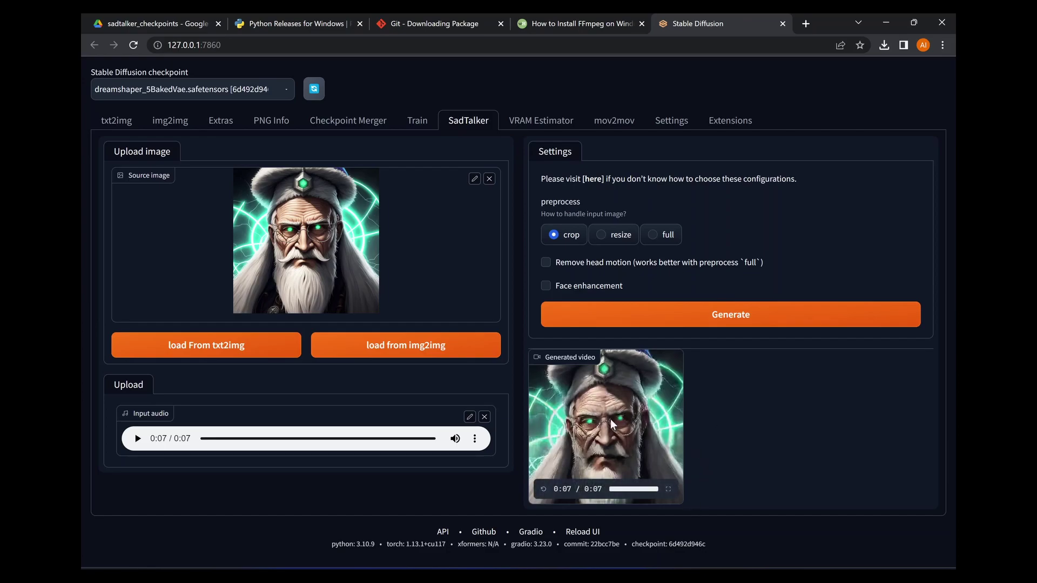
{"action": "right_click", "coordinate": [582, 414]}
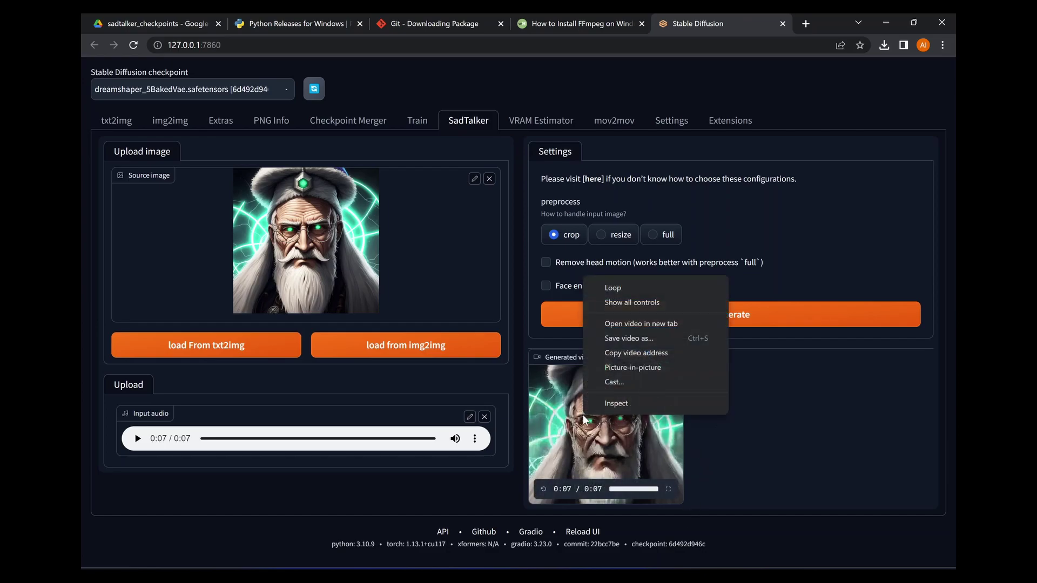
{"action": "left_click", "coordinate": [611, 341]}
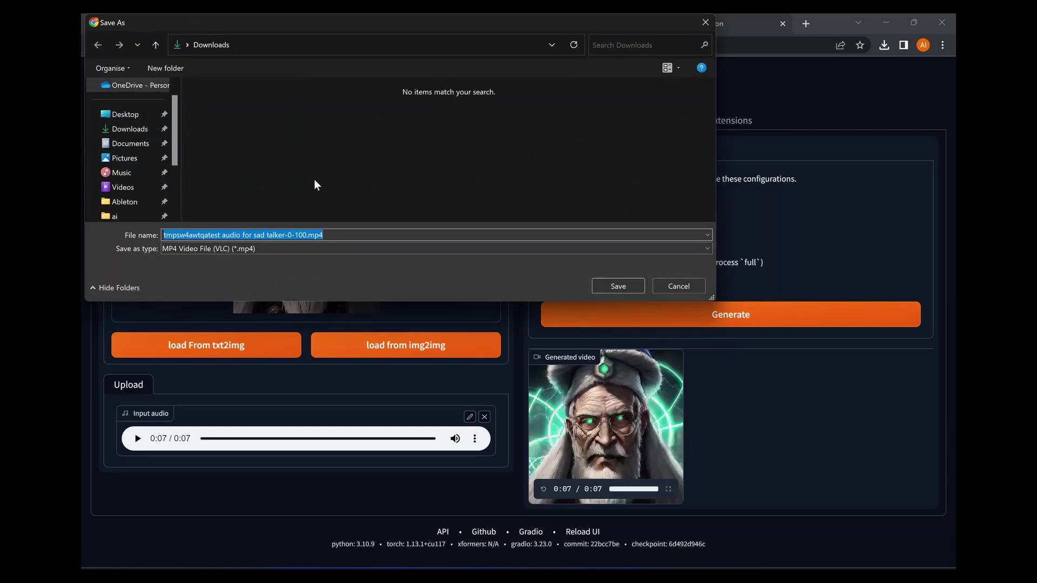
{"action": "left_click", "coordinate": [333, 237]}
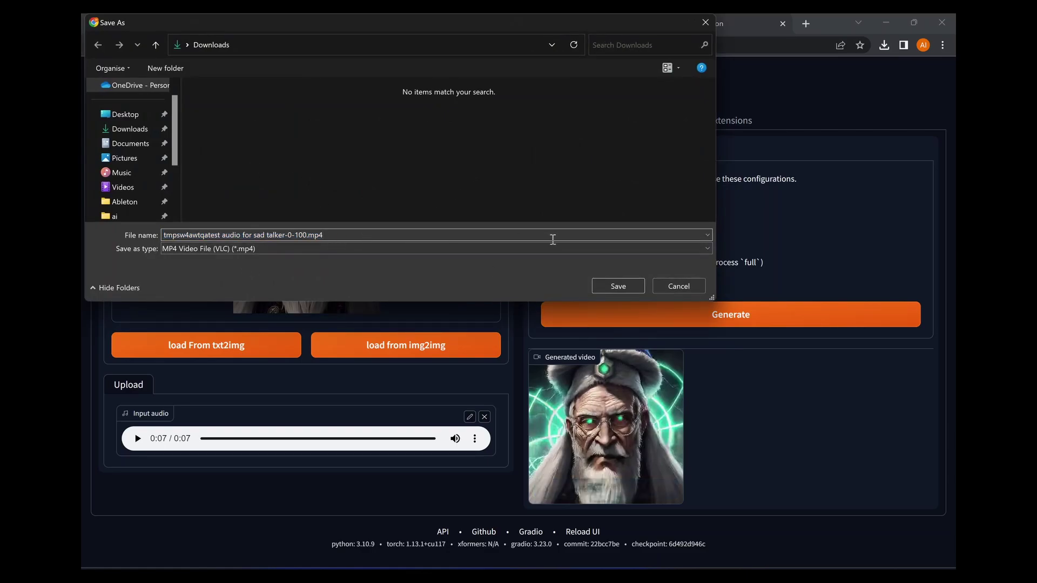
{"action": "left_click", "coordinate": [663, 286]}
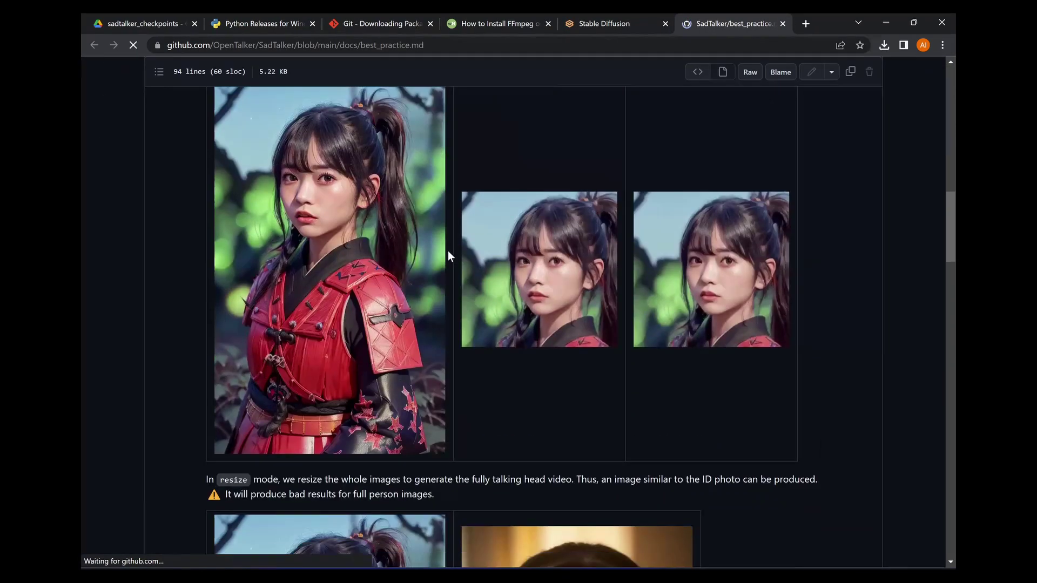
Step: Read through SadTalker's best_practice.md configuration guide on GitHub and return to the Stable Diffusion web UI
{"action": "scroll", "coordinate": [450, 252], "scroll_direction": "down", "scroll_amount": 15}
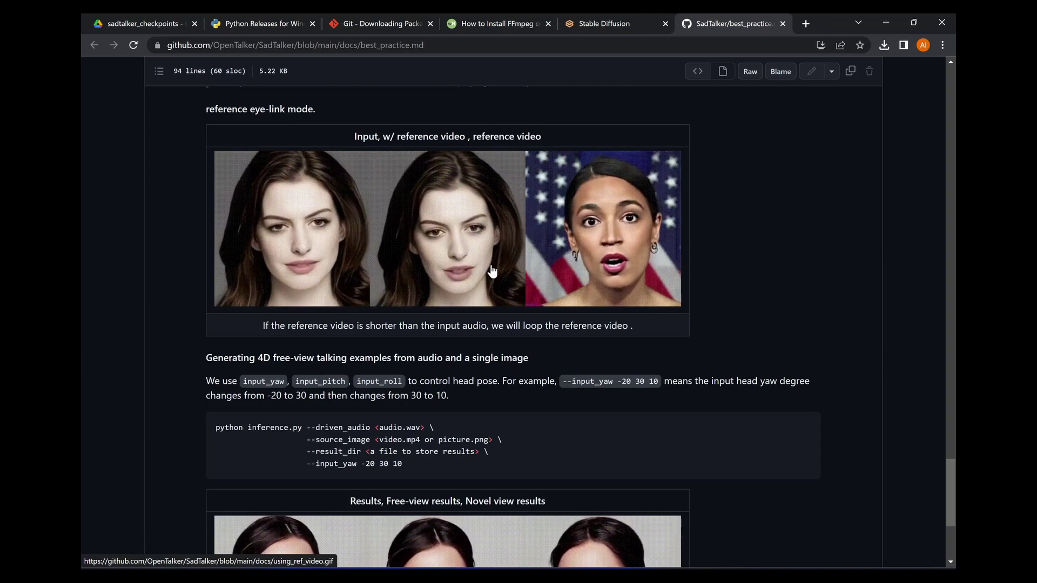
{"action": "left_click", "coordinate": [626, 17]}
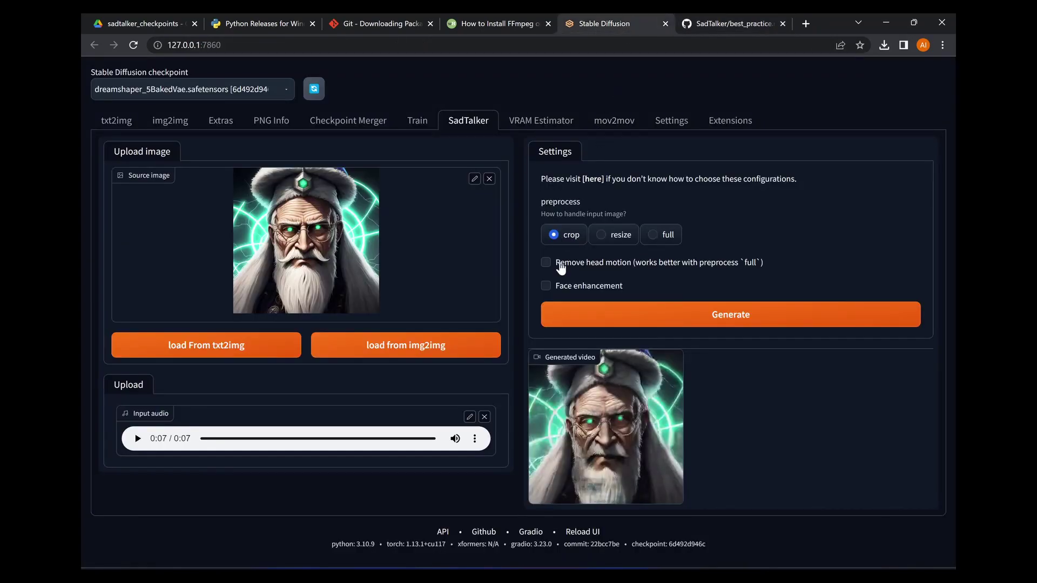